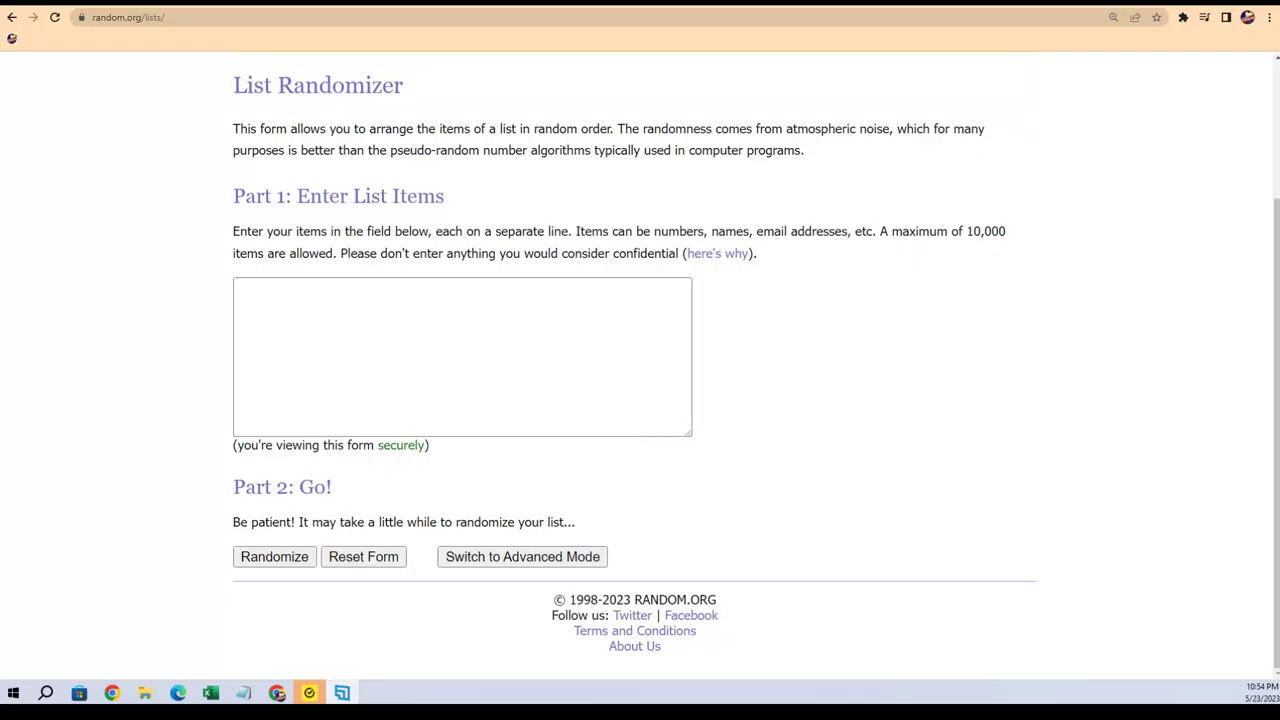
- In the full-height Notepad list, copy the repeated owner-name lines at the top
{"action": "left_click", "coordinate": [342, 693]}
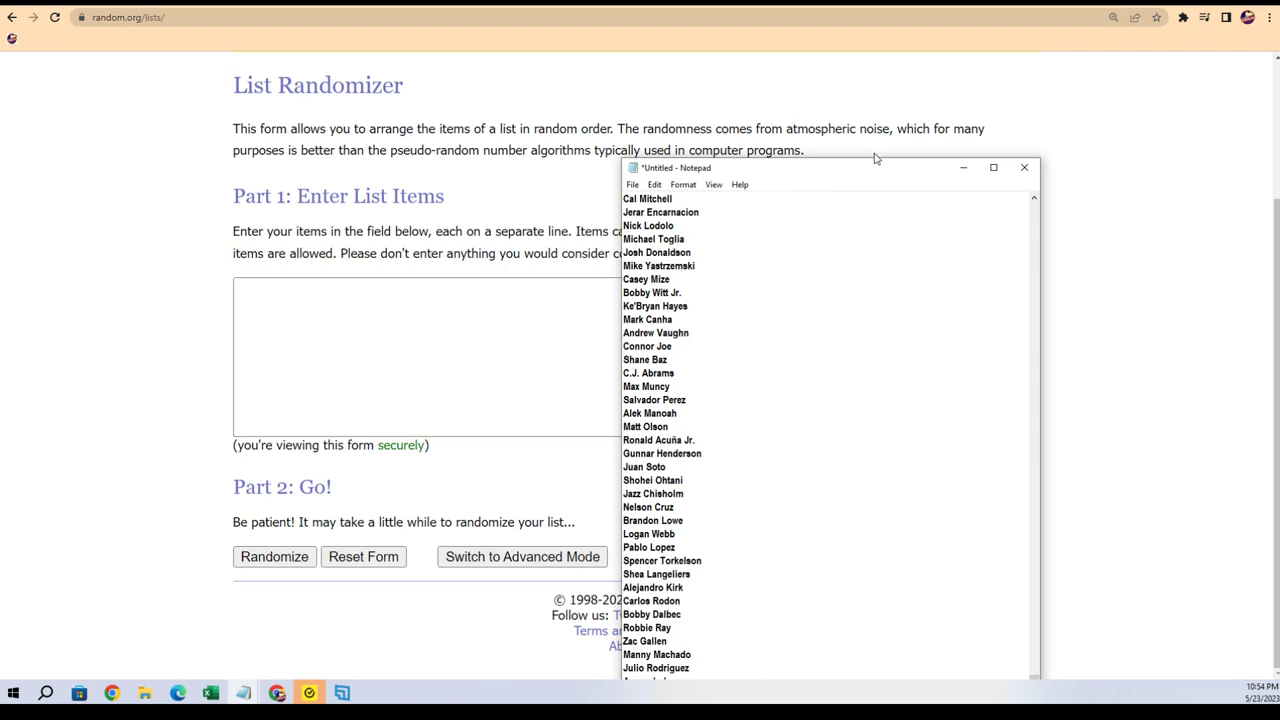
{"action": "left_click_drag", "start_coordinate": [852, 158], "coordinate": [858, 42]}
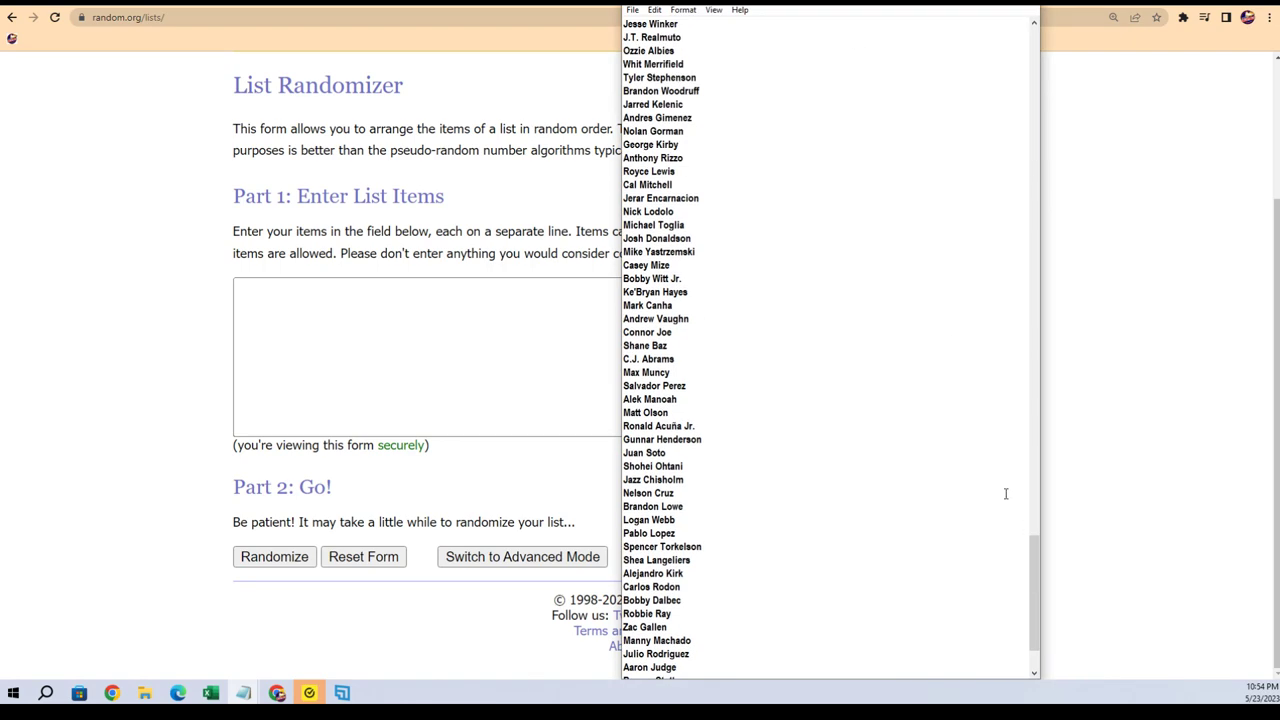
{"action": "mouse_move", "coordinate": [1034, 607]}
{"action": "left_mouse_down"}
{"action": "mouse_move", "coordinate": [1033, 285]}
{"action": "mouse_move", "coordinate": [1011, 49]}
{"action": "left_mouse_up"}
{"action": "mouse_move", "coordinate": [625, 50]}
{"action": "left_mouse_down"}
{"action": "mouse_move", "coordinate": [669, 91]}
{"action": "mouse_move", "coordinate": [655, 680]}
{"action": "mouse_move", "coordinate": [645, 106]}
{"action": "mouse_move", "coordinate": [665, 30]}
{"action": "mouse_move", "coordinate": [679, 78]}
{"action": "left_mouse_up"}
{"action": "right_click", "coordinate": [655, 75]}
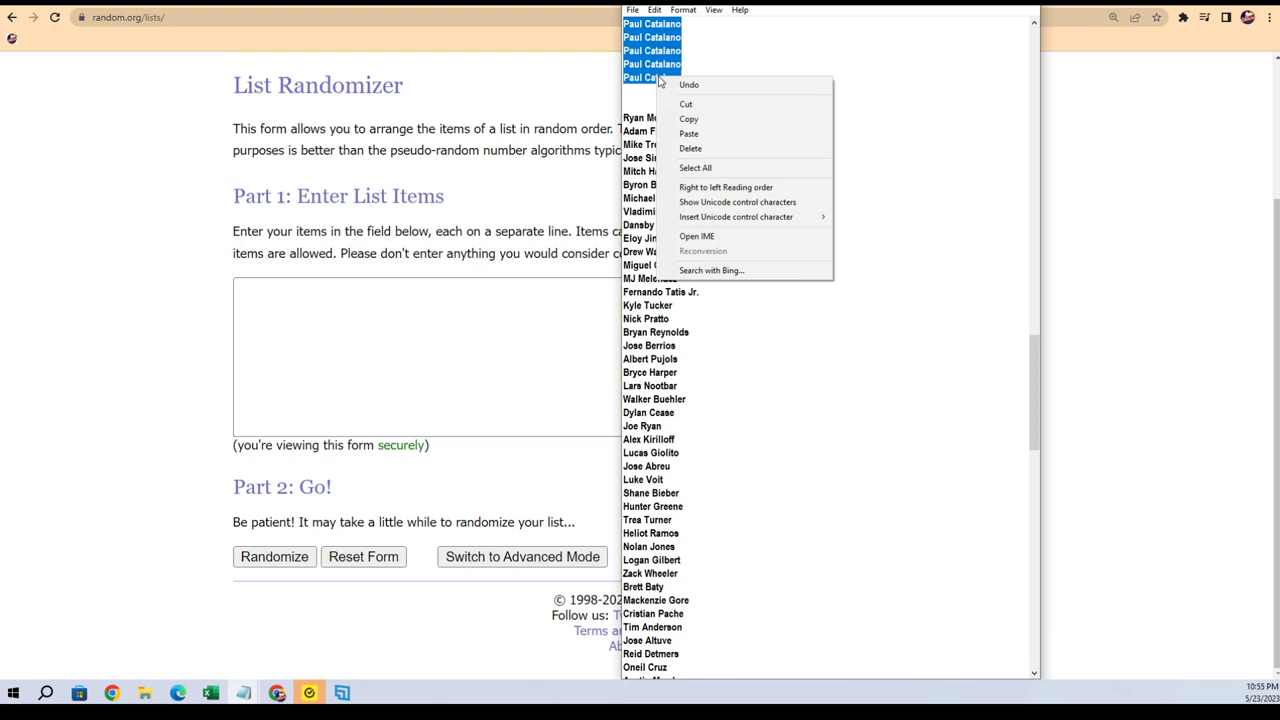
{"action": "left_click", "coordinate": [690, 117]}
- Paste the owner names into the List Randomizer, randomize them and confirm the 133-item count
{"action": "left_click", "coordinate": [322, 308]}
{"action": "right_click", "coordinate": [322, 308]}
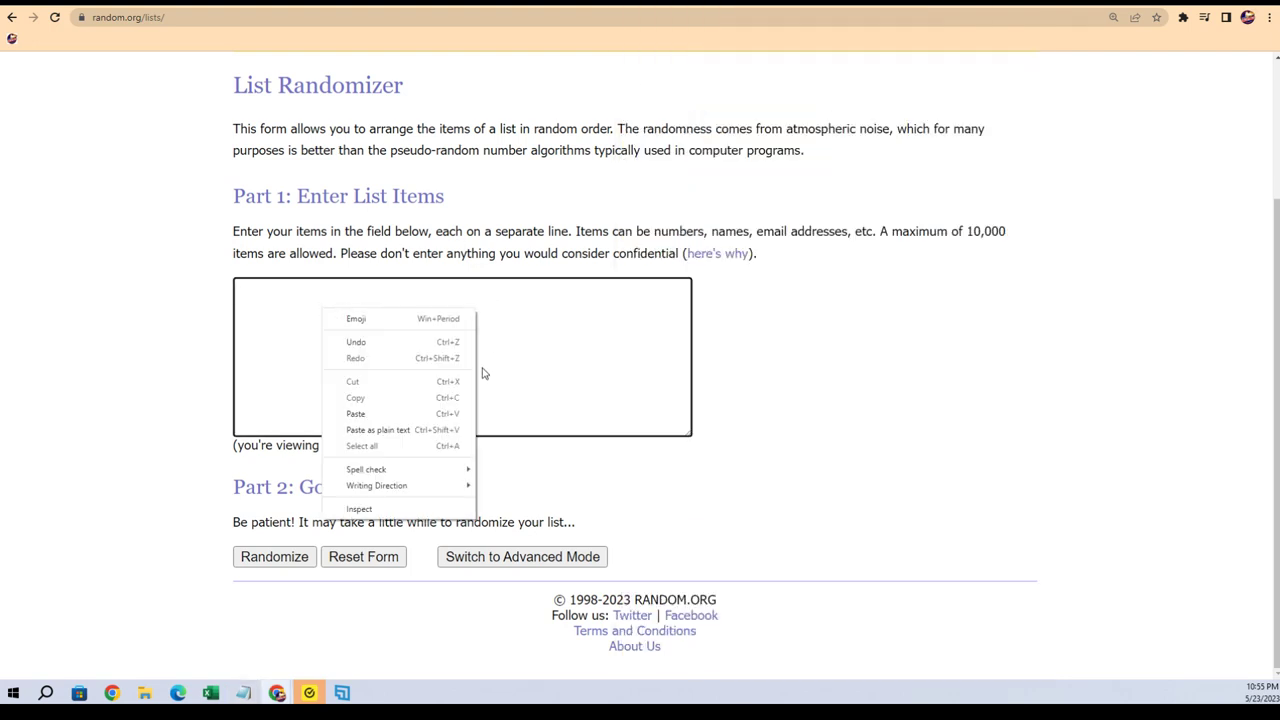
{"action": "left_click", "coordinate": [392, 411]}
{"action": "left_click", "coordinate": [274, 552]}
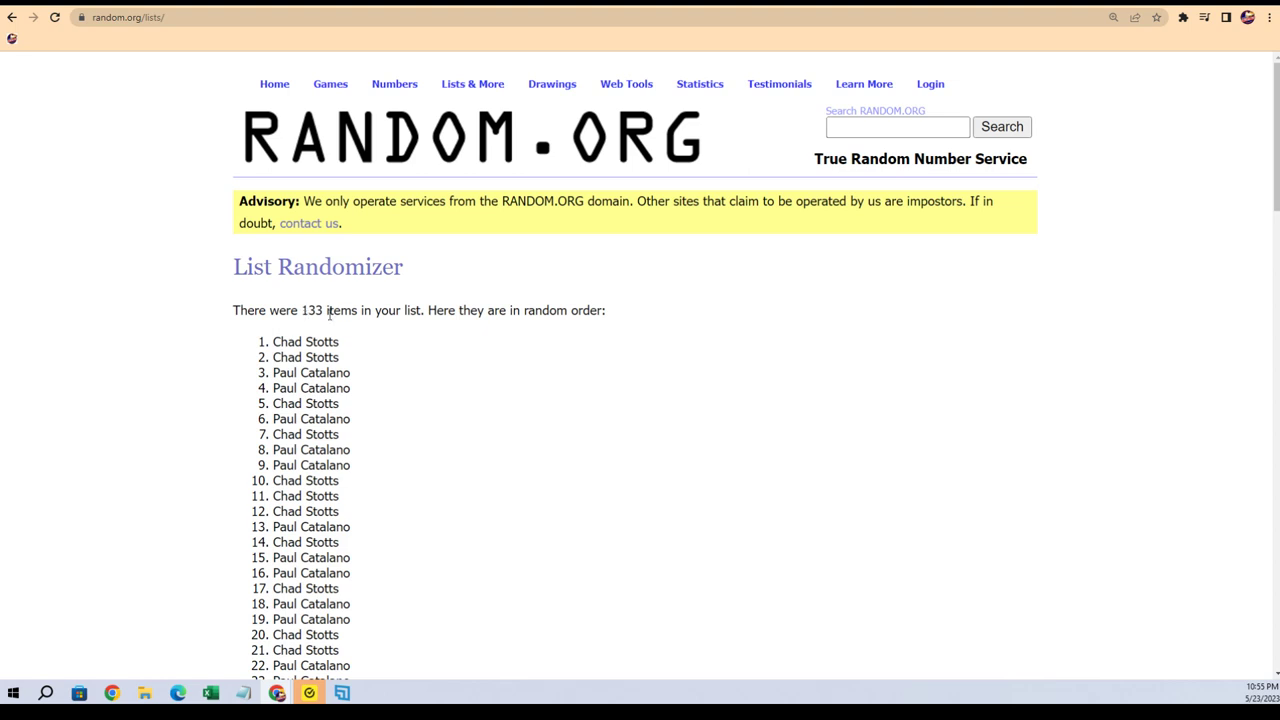
{"action": "left_click_drag", "start_coordinate": [324, 312], "coordinate": [290, 312]}
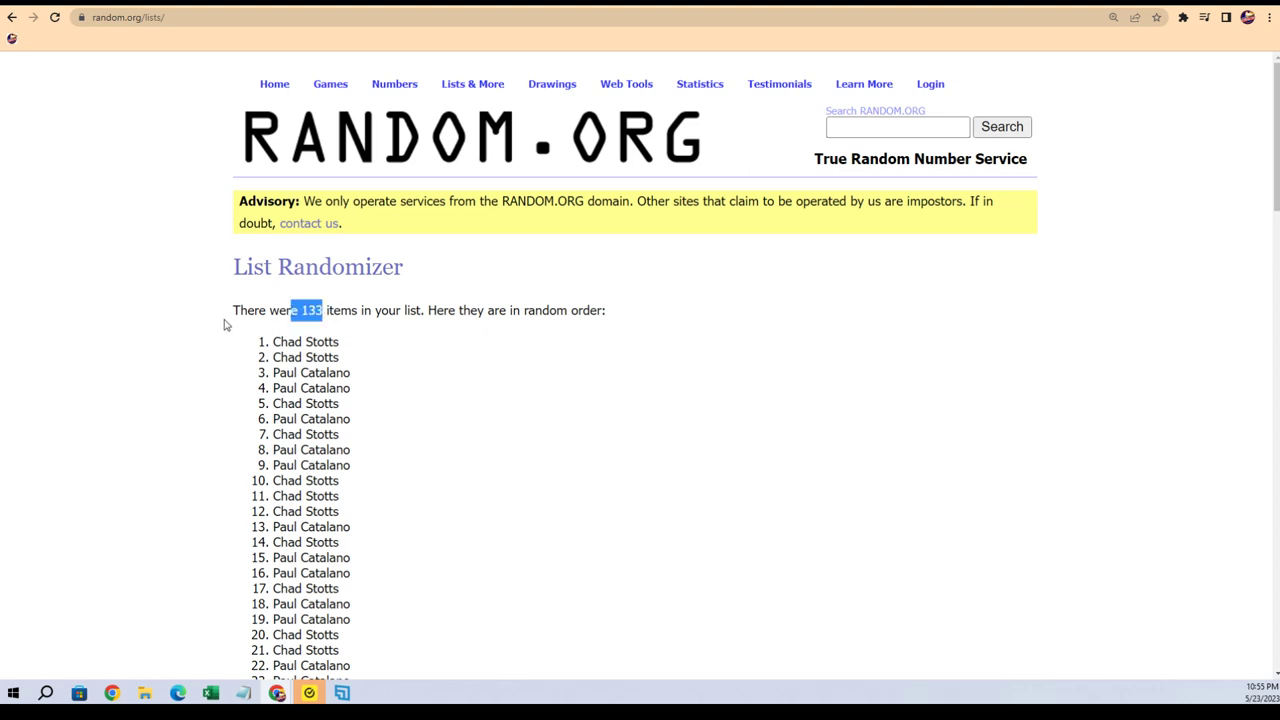
{"action": "scroll", "coordinate": [430, 450], "scroll_direction": "down", "scroll_amount": 17}
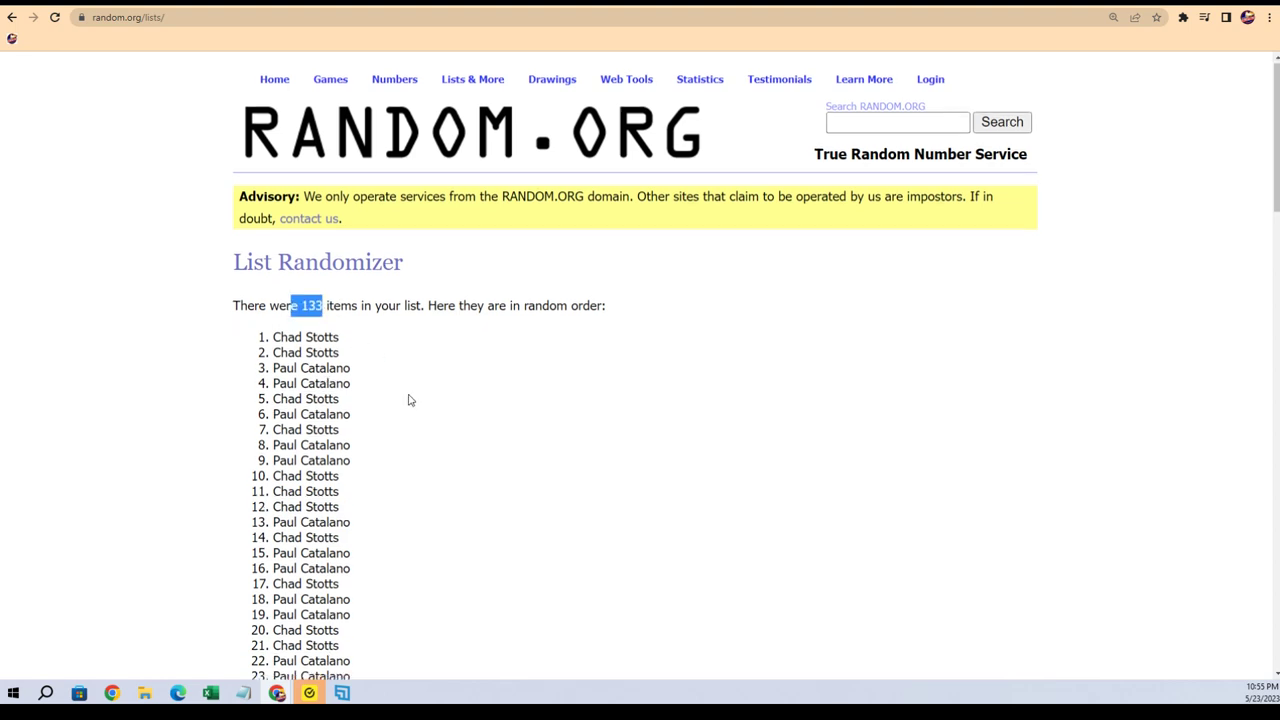
{"action": "scroll", "coordinate": [451, 537], "scroll_direction": "up", "scroll_amount": 18}
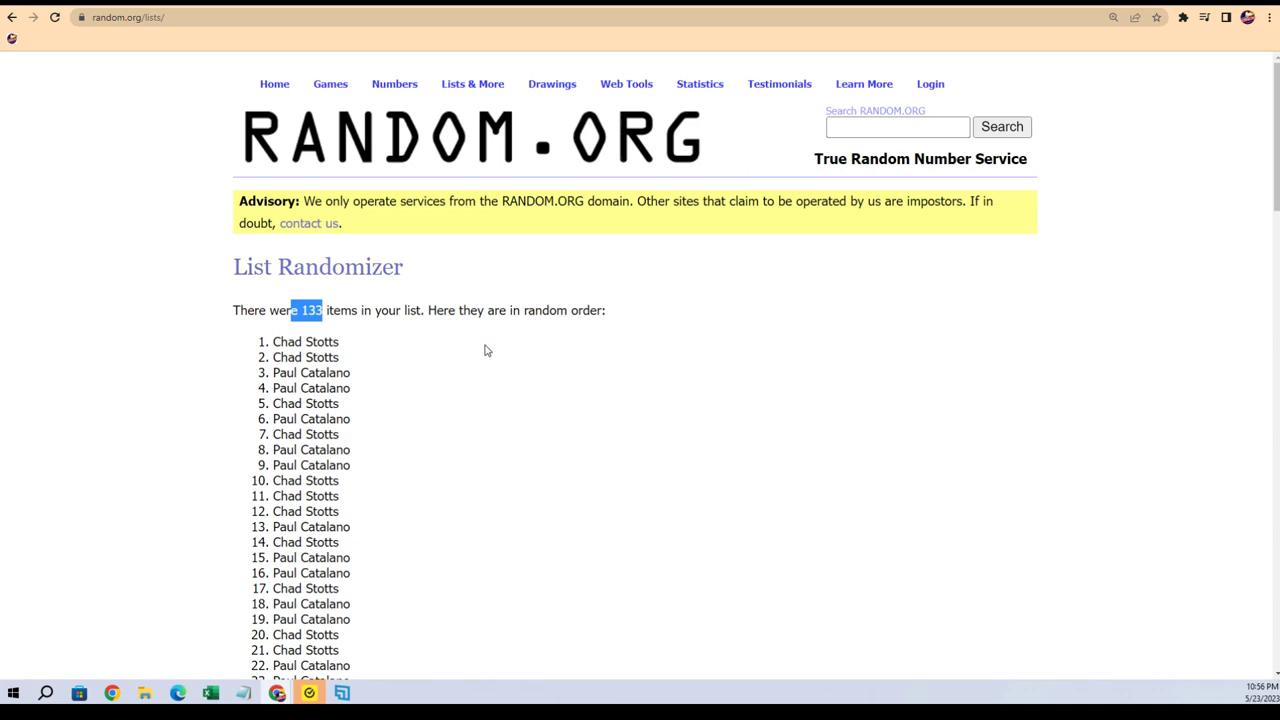
- Reshuffle the 133 owner names once more and review the new order
{"action": "left_click_drag", "start_coordinate": [1267, 90], "coordinate": [1267, 561]}
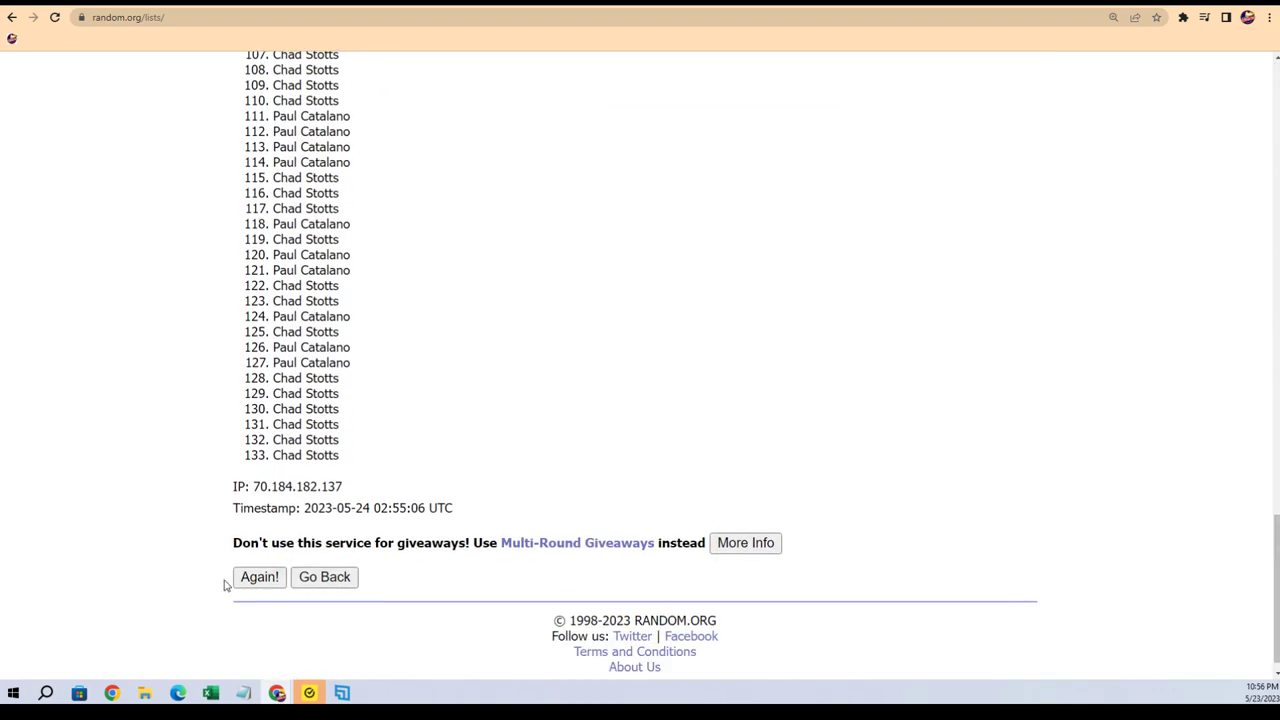
{"action": "mouse_move", "coordinate": [1271, 549]}
{"action": "left_mouse_down"}
{"action": "mouse_move", "coordinate": [1268, 92]}
{"action": "mouse_move", "coordinate": [1232, 566]}
{"action": "left_mouse_up"}
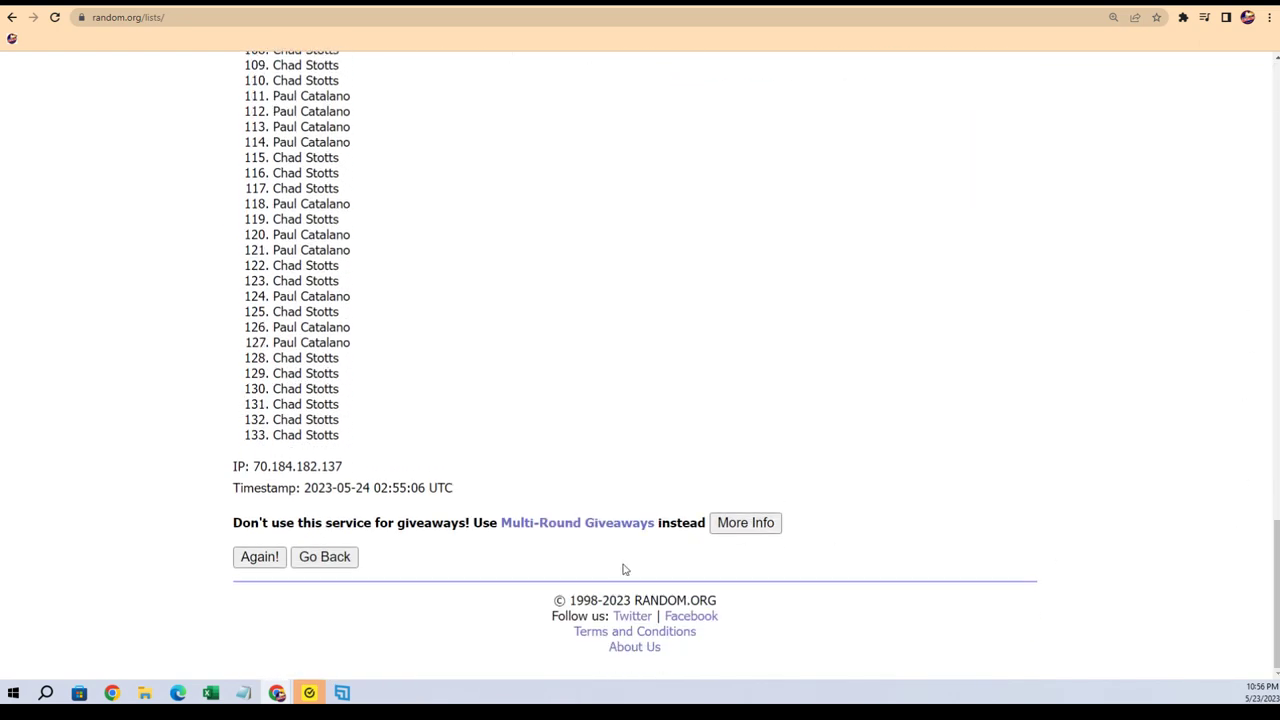
{"action": "scroll", "coordinate": [246, 614], "scroll_direction": "down", "scroll_amount": 20}
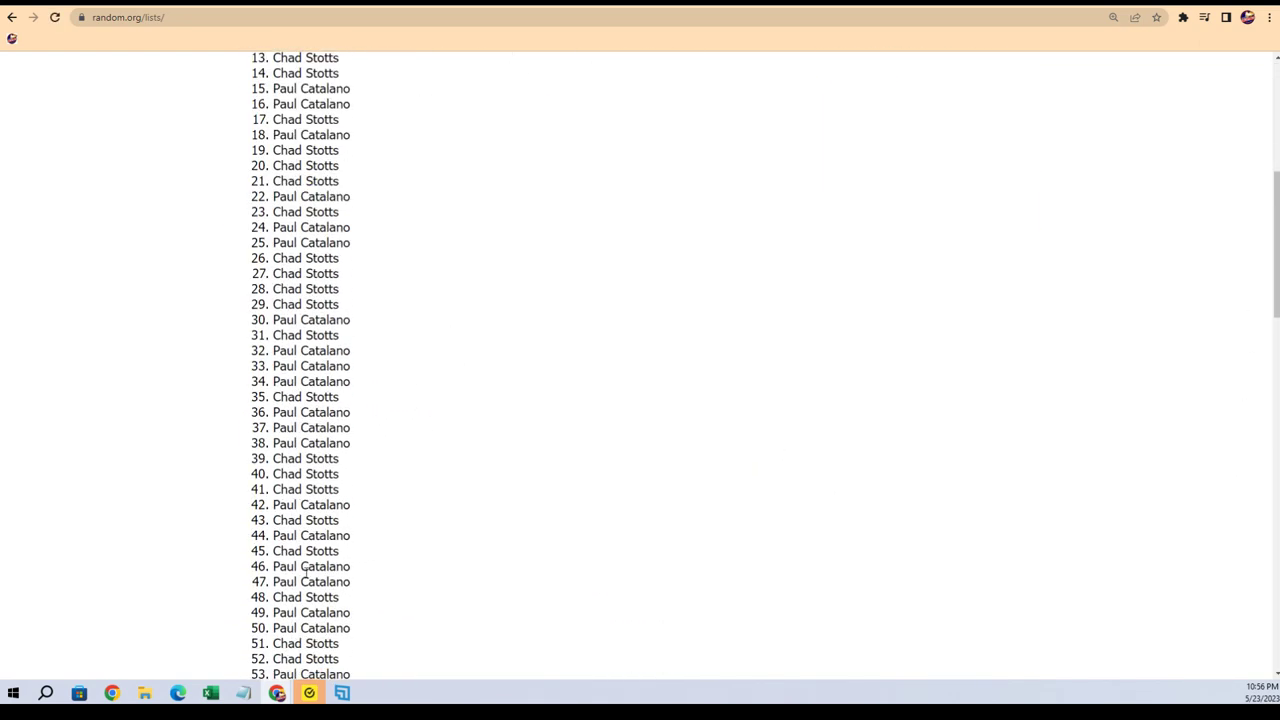
{"action": "scroll", "coordinate": [246, 614], "scroll_direction": "down", "scroll_amount": 1}
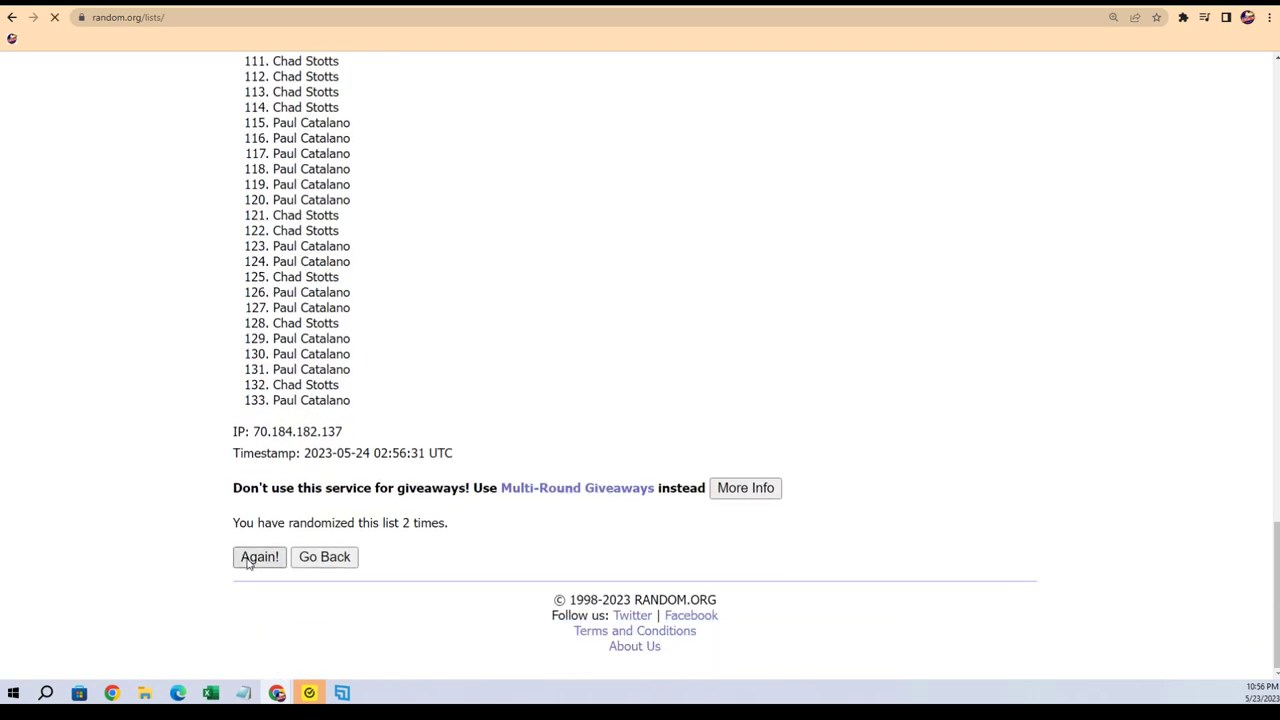
{"action": "scroll", "coordinate": [244, 575], "scroll_direction": "down", "scroll_amount": 20}
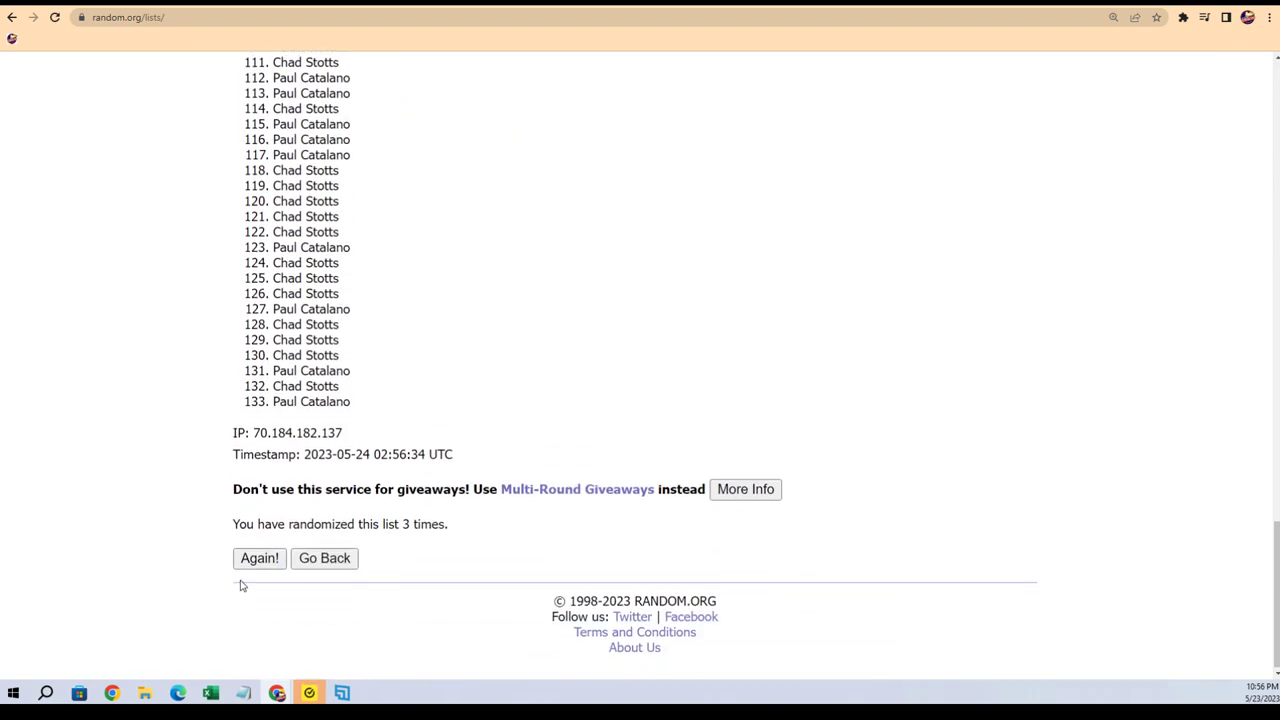
{"action": "scroll", "coordinate": [238, 560], "scroll_direction": "down", "scroll_amount": 20}
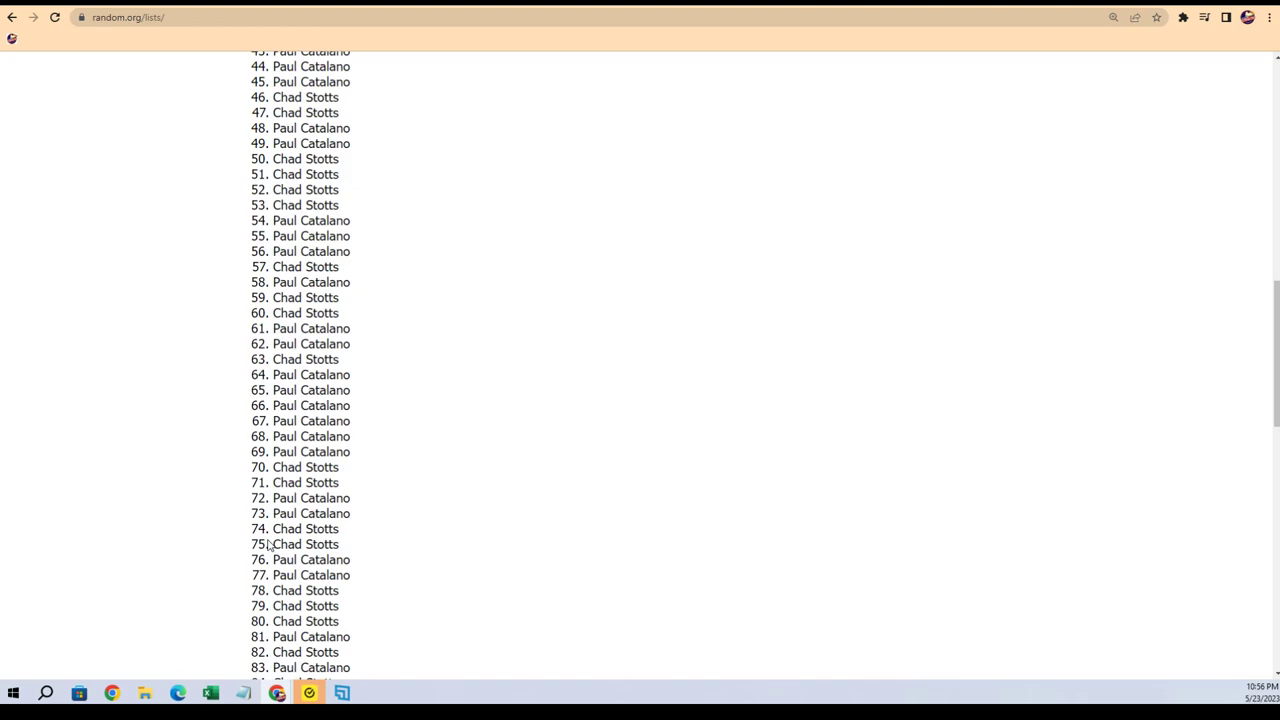
{"action": "left_click", "coordinate": [257, 560]}
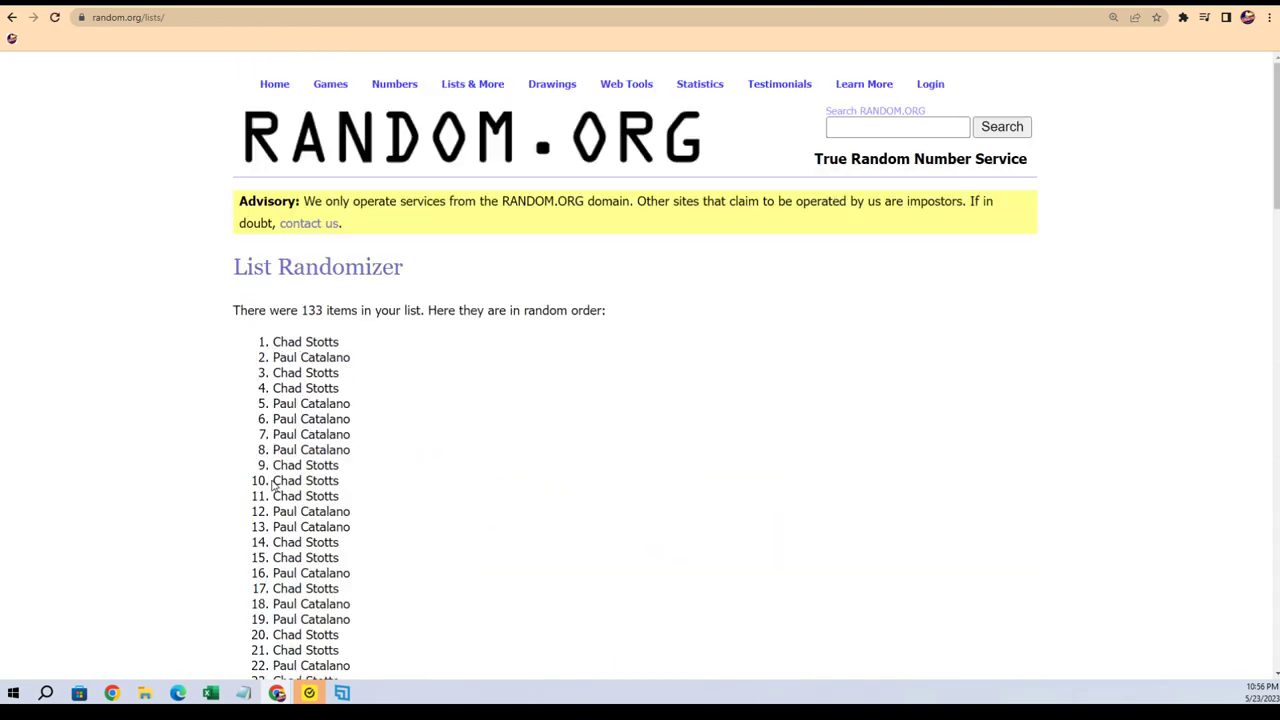
{"action": "scroll", "coordinate": [252, 590], "scroll_direction": "down", "scroll_amount": 20}
{"action": "scroll", "coordinate": [250, 618], "scroll_direction": "down", "scroll_amount": 1}
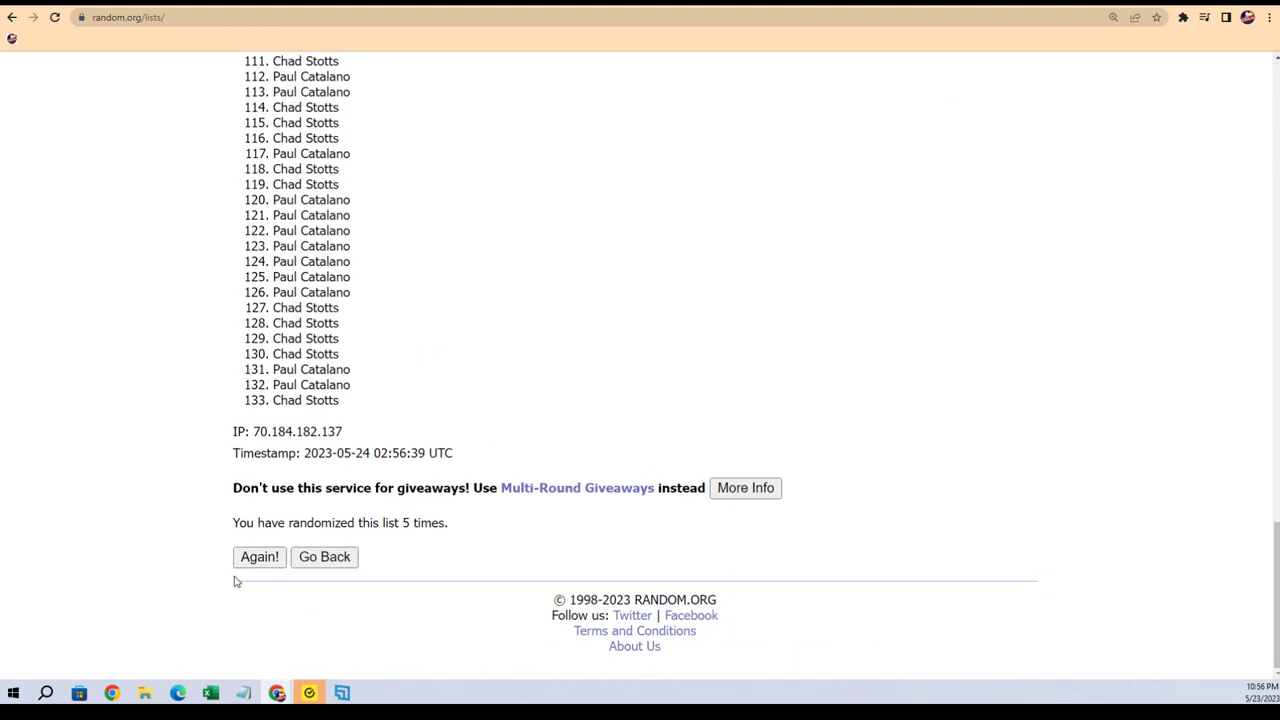
{"action": "scroll", "coordinate": [270, 620], "scroll_direction": "down", "scroll_amount": 20}
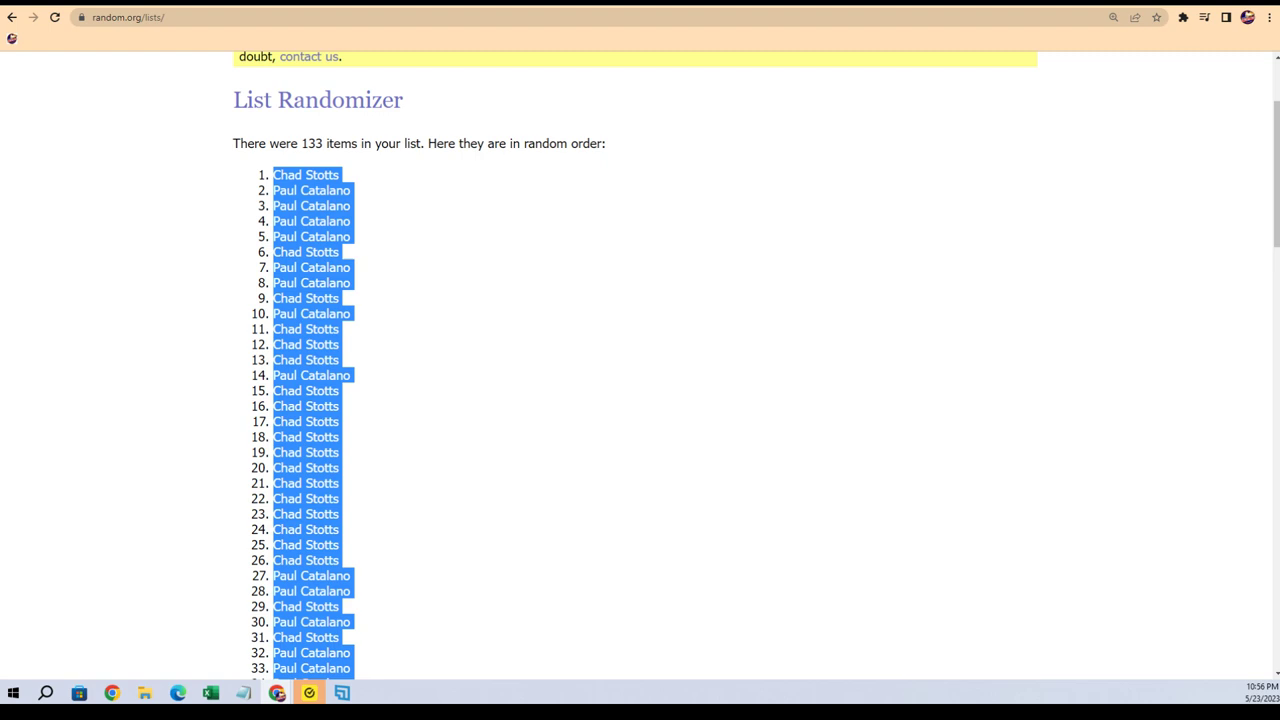
- Paste the shuffled owner names into Excel cell A1 as plain Text
{"action": "key", "text": "alt+Tab"}
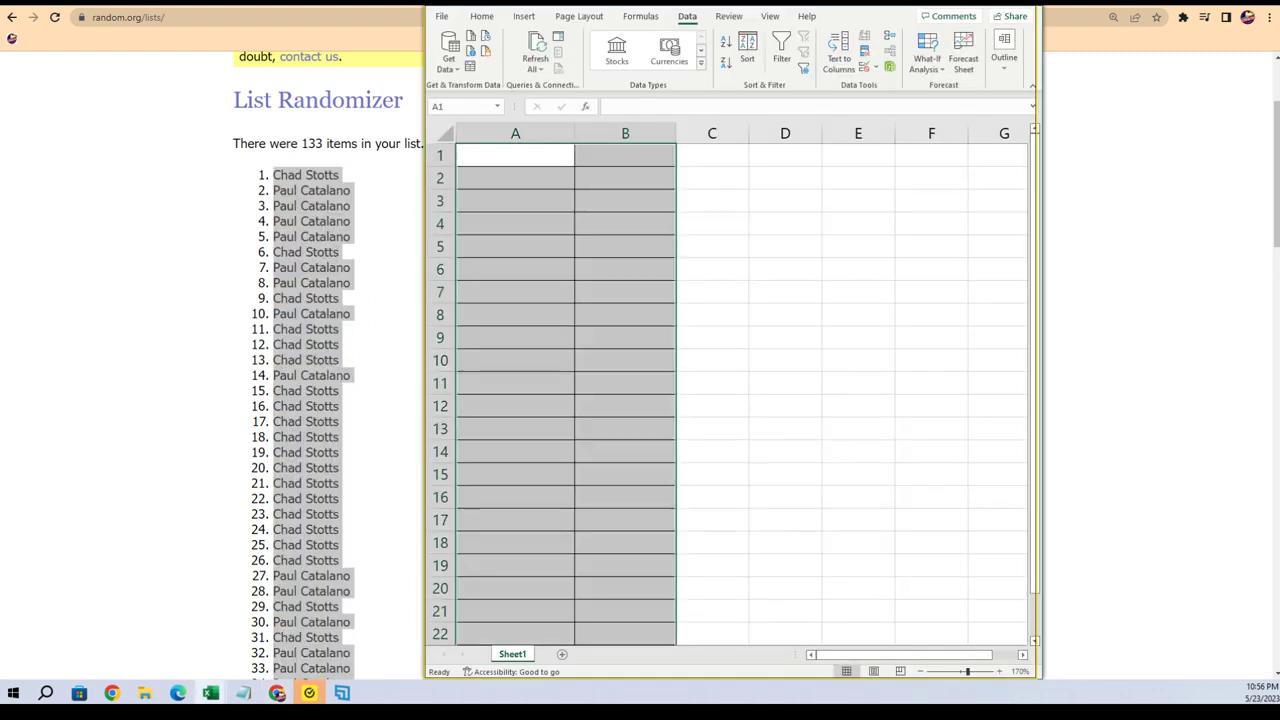
{"action": "left_click", "coordinate": [497, 159]}
{"action": "right_click", "coordinate": [497, 159]}
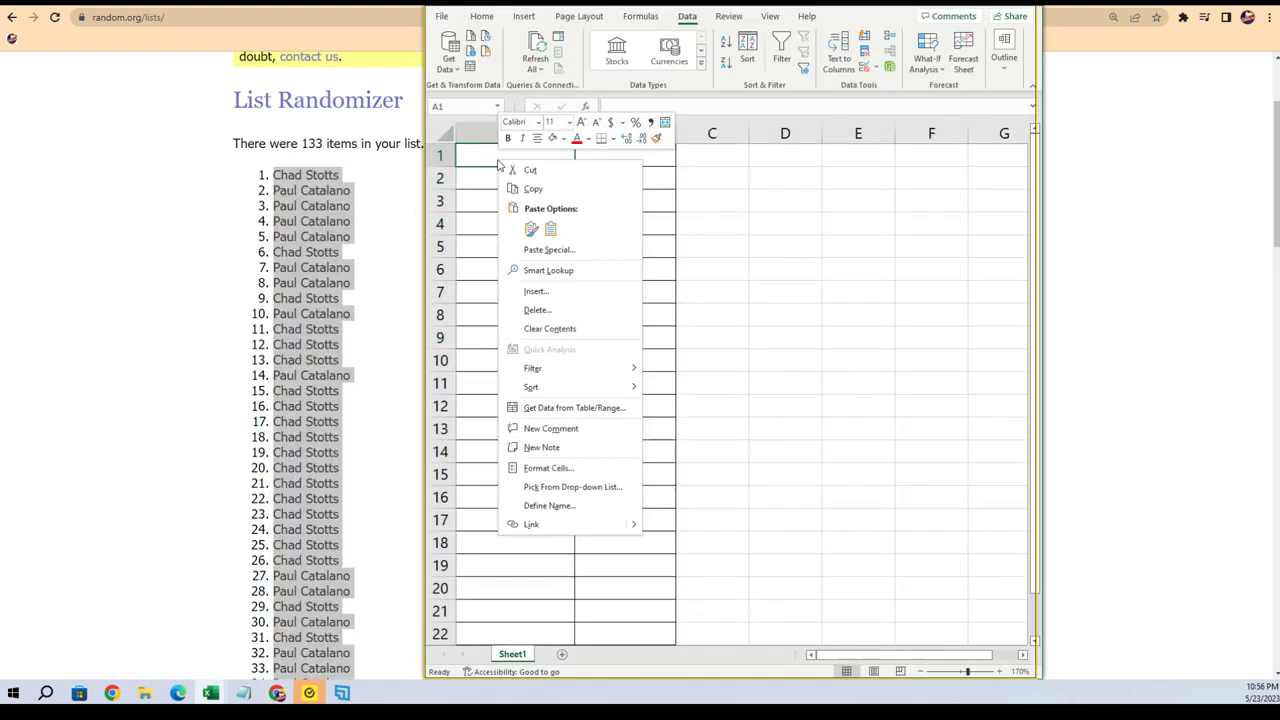
{"action": "left_click", "coordinate": [538, 249]}
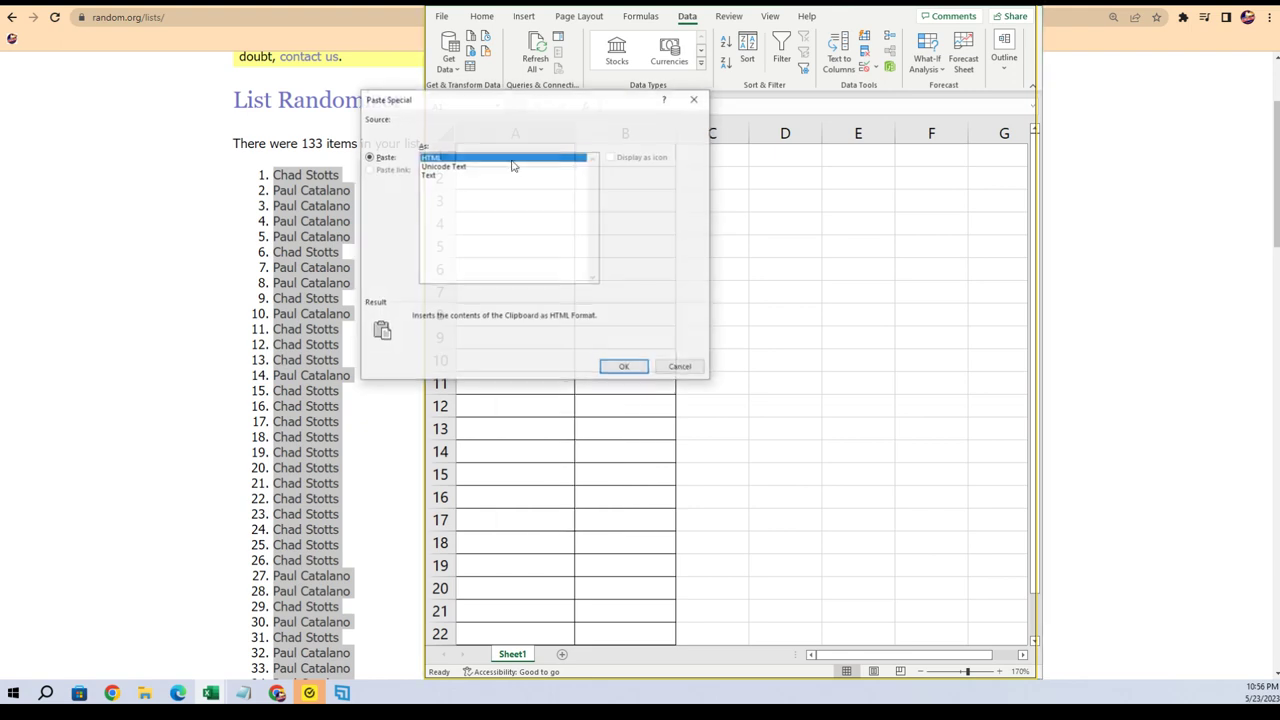
{"action": "left_click", "coordinate": [430, 176]}
{"action": "left_click", "coordinate": [624, 367]}
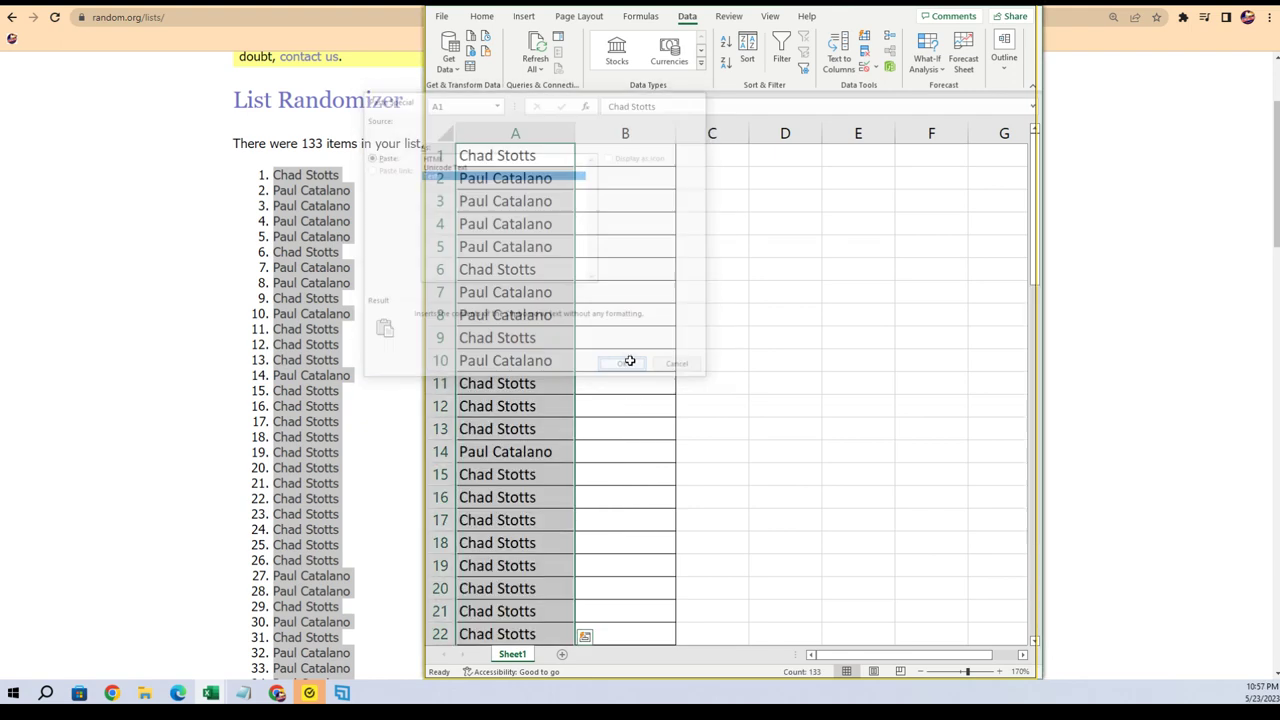
- Widen column B to make room for the player names
{"action": "left_click", "coordinate": [634, 136]}
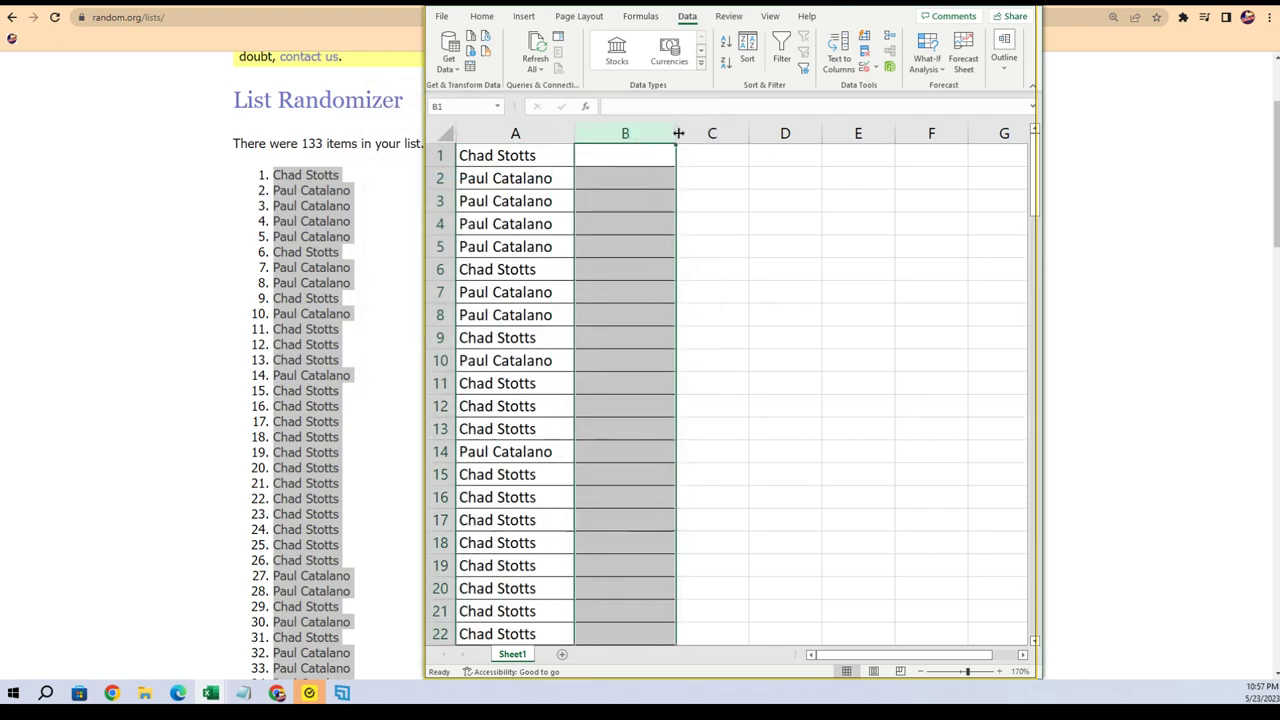
{"action": "left_click_drag", "start_coordinate": [676, 133], "coordinate": [758, 133]}
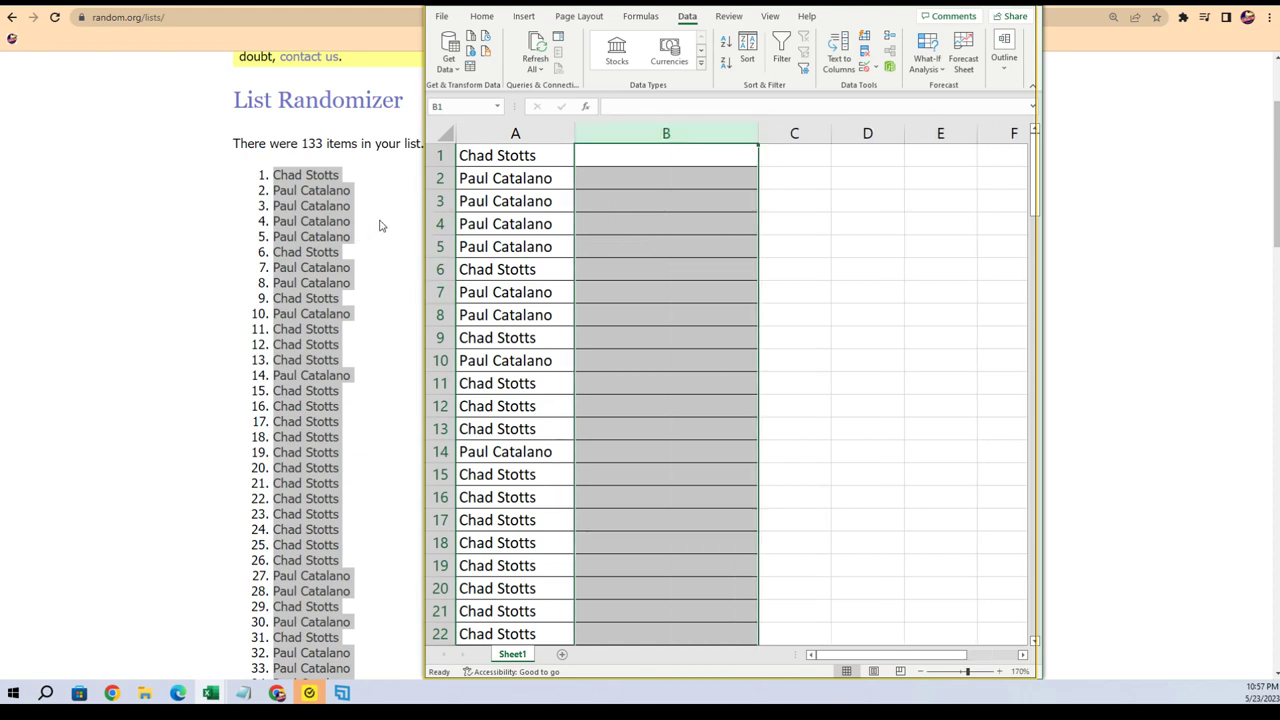
{"action": "scroll", "coordinate": [379, 225], "scroll_direction": "up", "scroll_amount": 3}
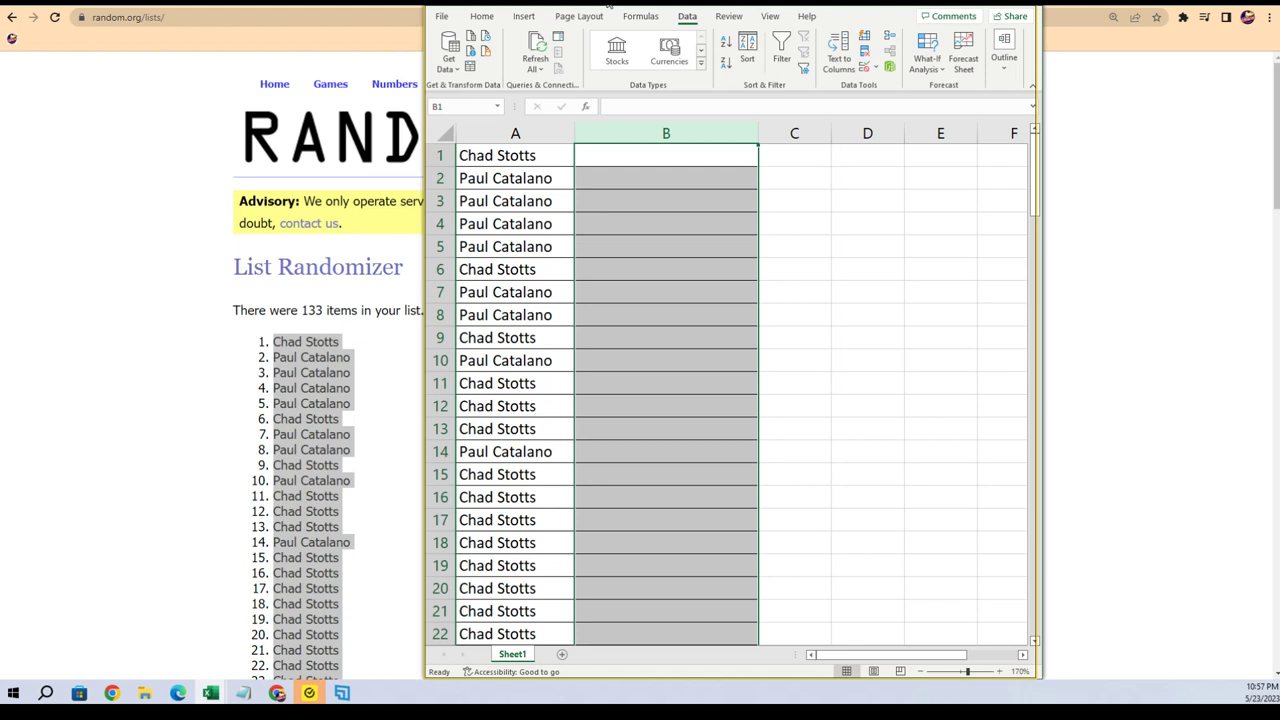
- Move the Excel window aside and open a fresh List Randomizer form
{"action": "left_click_drag", "start_coordinate": [590, 8], "coordinate": [845, 8]}
{"action": "mouse_move", "coordinate": [472, 84]}
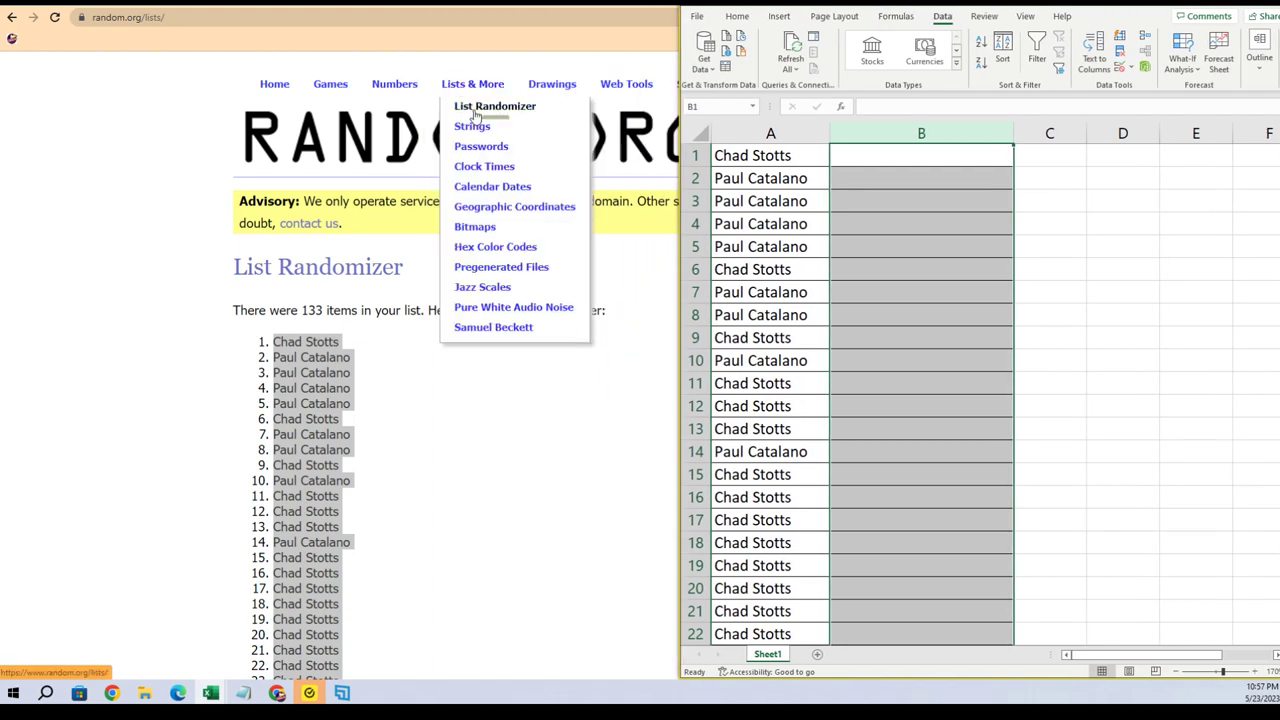
{"action": "left_click", "coordinate": [490, 105]}
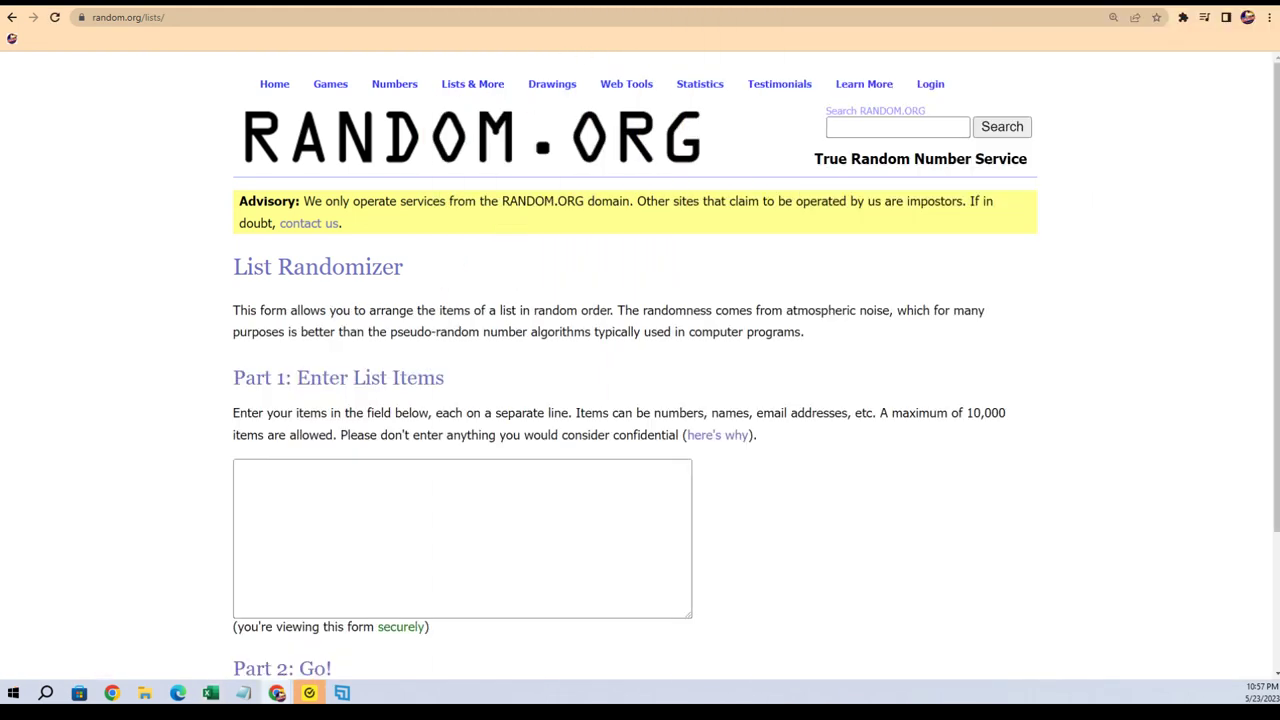
- Copy the player checklist below the owner block in Notepad
{"action": "key", "text": "alt+Tab"}
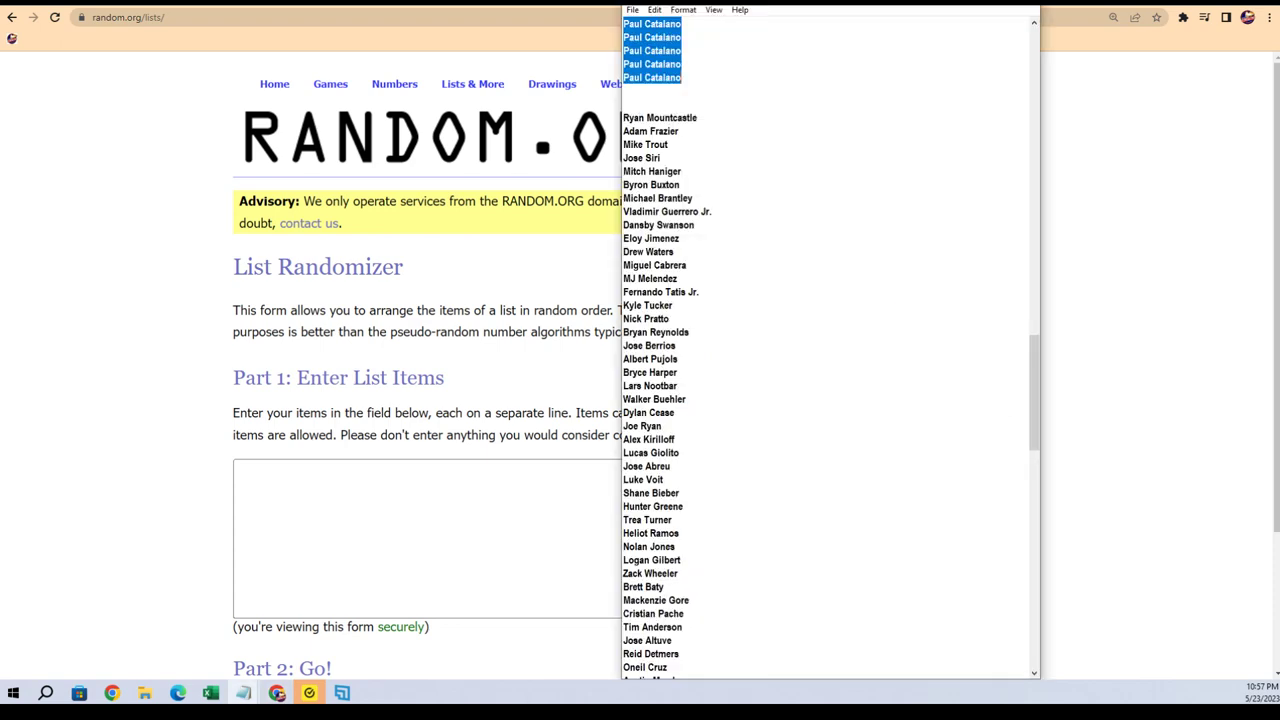
{"action": "mouse_move", "coordinate": [625, 118]}
{"action": "left_mouse_down"}
{"action": "mouse_move", "coordinate": [675, 700]}
{"action": "mouse_move", "coordinate": [675, 630]}
{"action": "mouse_move", "coordinate": [690, 655]}
{"action": "left_mouse_up"}
{"action": "right_click", "coordinate": [637, 577]}
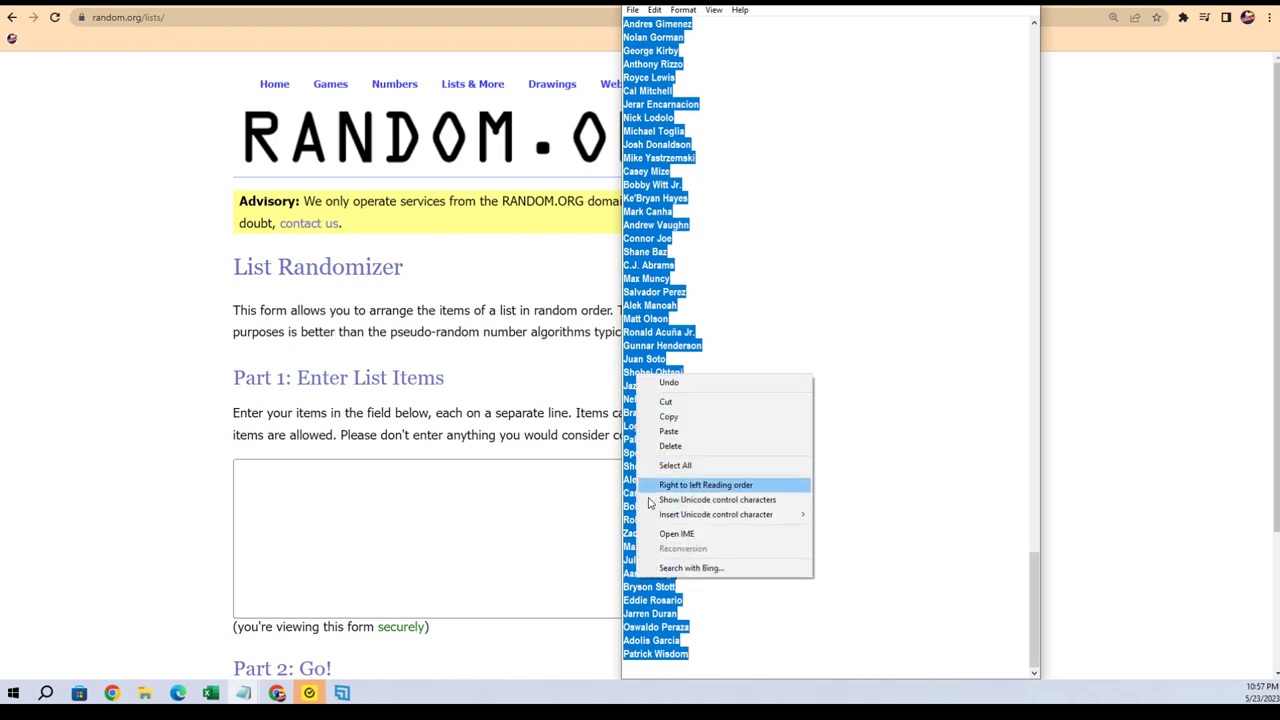
{"action": "left_click", "coordinate": [665, 420]}
{"action": "right_click", "coordinate": [345, 485]}
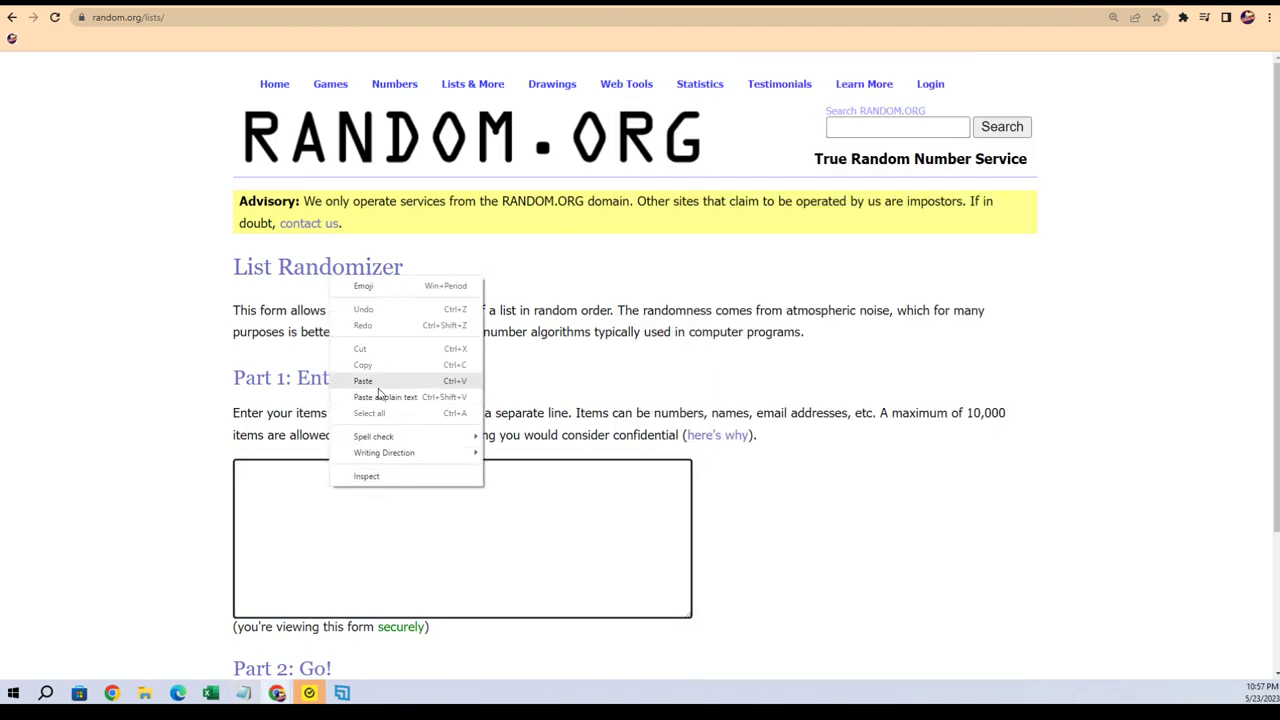
- Paste the 133-player checklist into the randomizer, randomize it, then reshuffle it again
{"action": "left_click", "coordinate": [348, 378]}
{"action": "scroll", "coordinate": [886, 494], "scroll_direction": "down", "scroll_amount": 2}
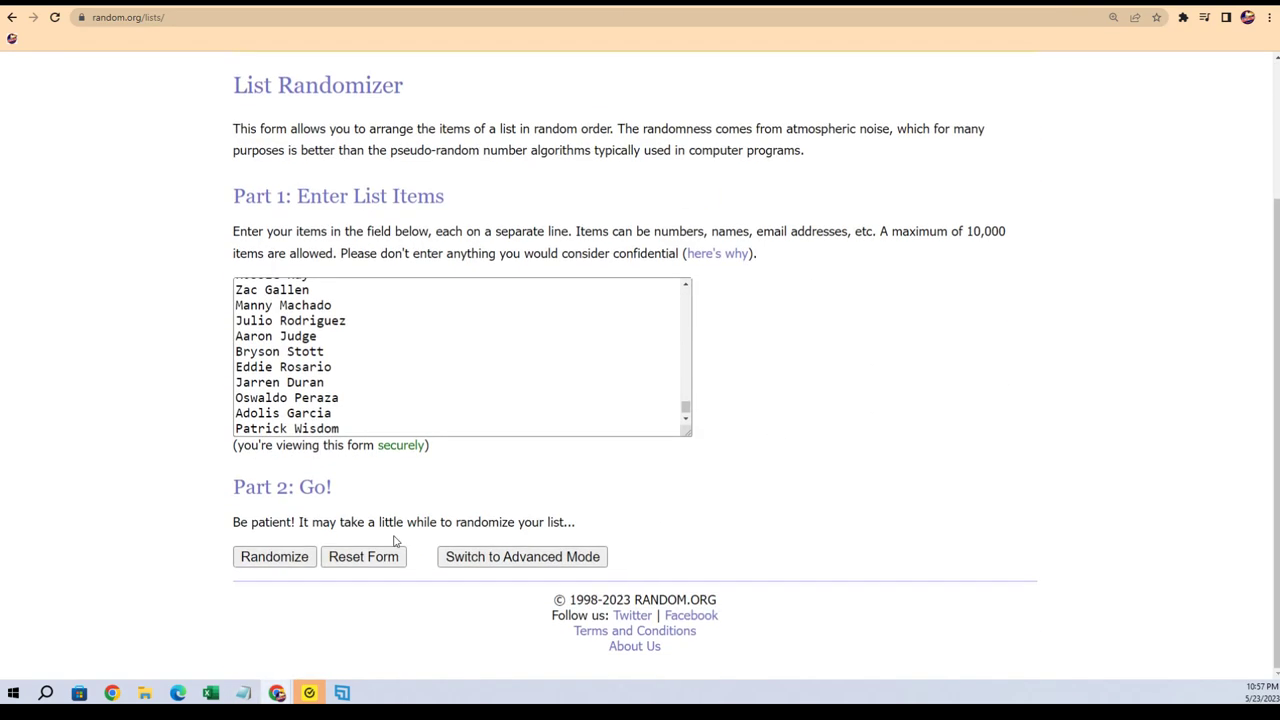
{"action": "left_click", "coordinate": [268, 558]}
{"action": "scroll", "coordinate": [250, 590], "scroll_direction": "down", "scroll_amount": 15}
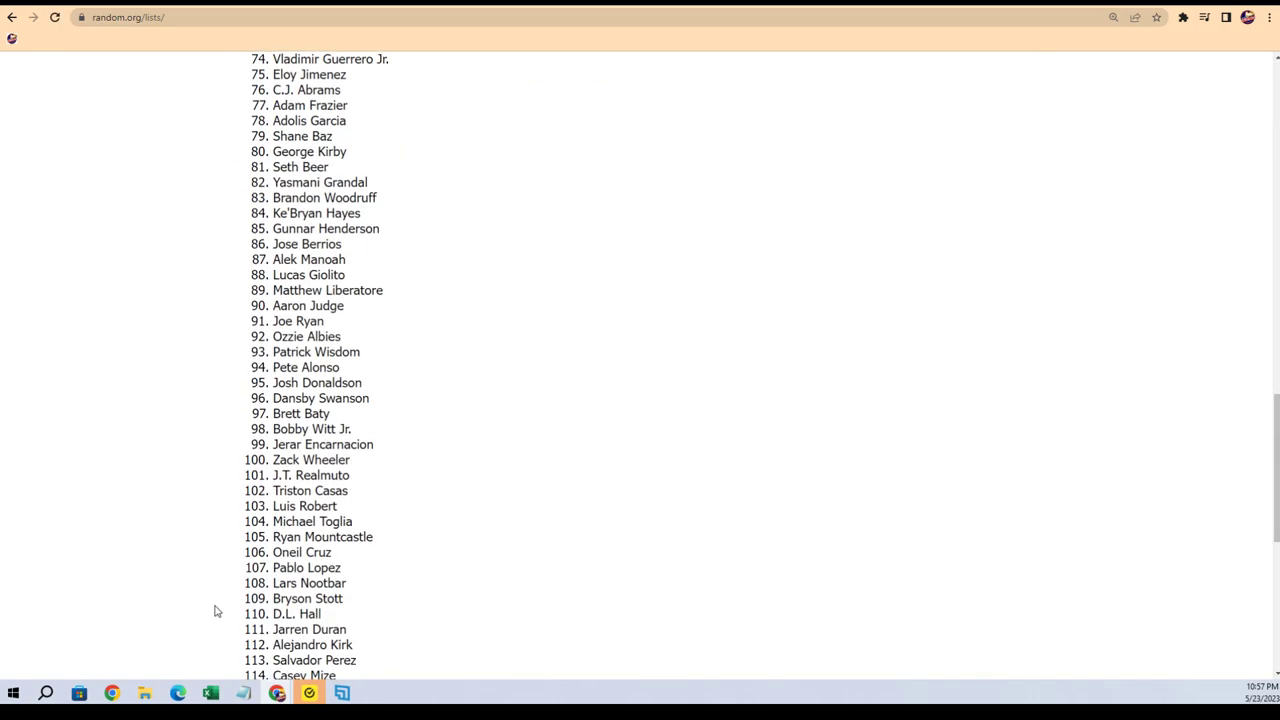
{"action": "left_click", "coordinate": [248, 625]}
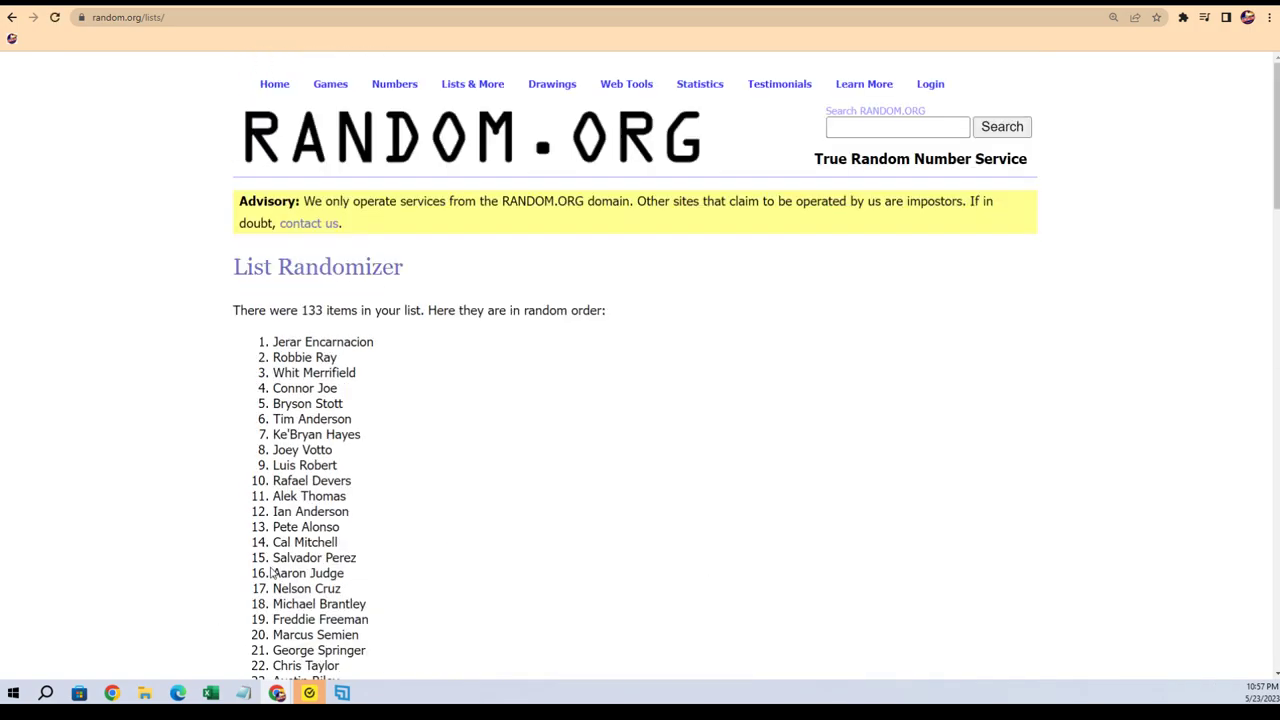
{"action": "scroll", "coordinate": [223, 634], "scroll_direction": "down", "scroll_amount": 15}
{"action": "scroll", "coordinate": [212, 643], "scroll_direction": "down", "scroll_amount": 5}
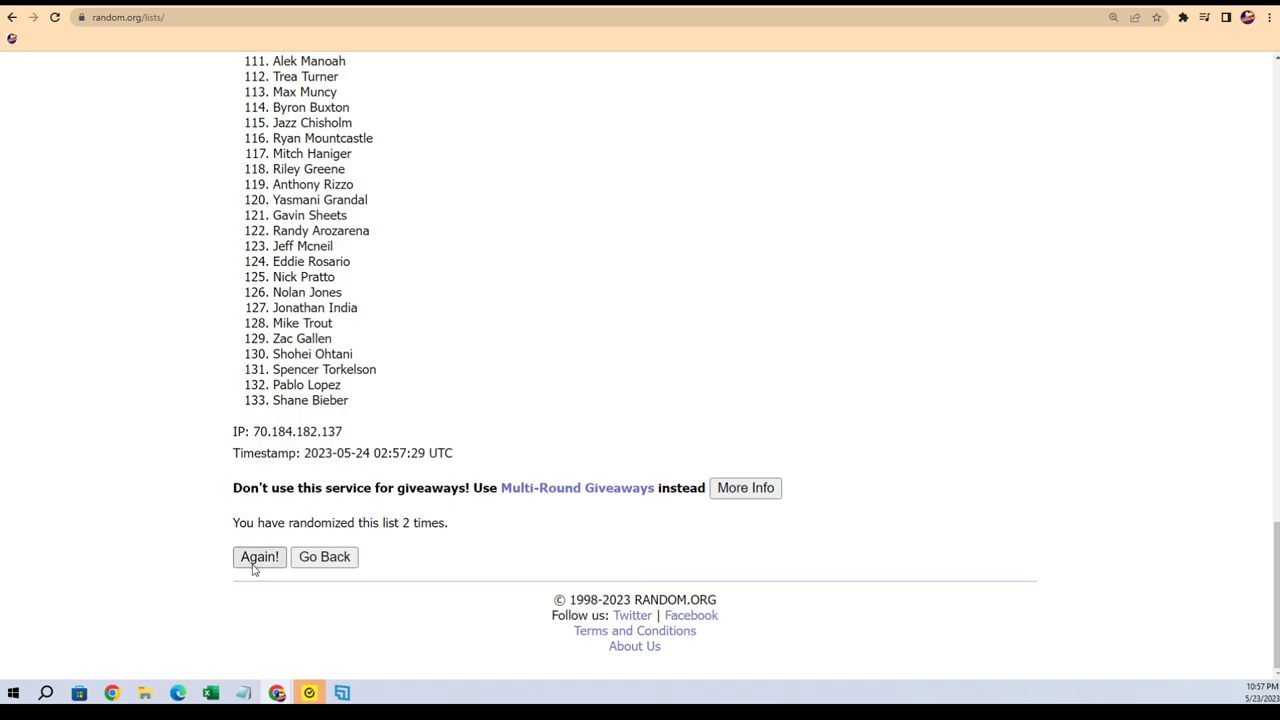
{"action": "scroll", "coordinate": [235, 585], "scroll_direction": "down", "scroll_amount": 15}
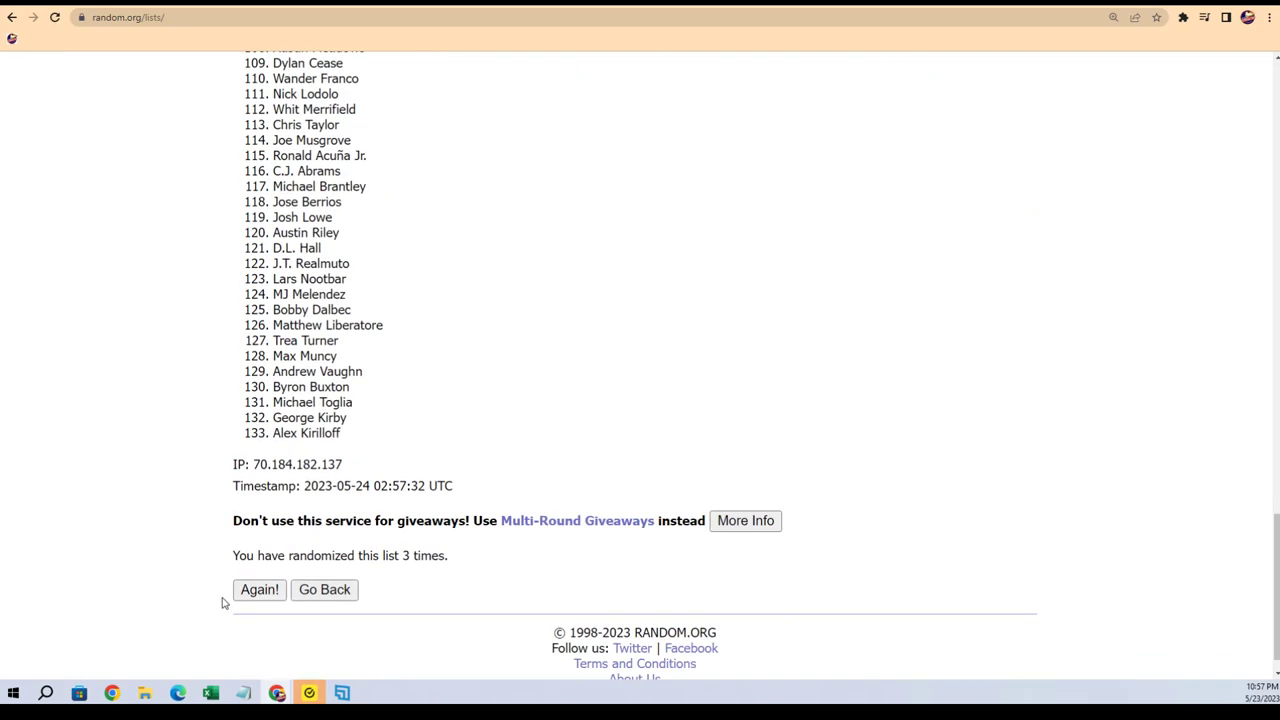
{"action": "scroll", "coordinate": [240, 570], "scroll_direction": "down", "scroll_amount": 15}
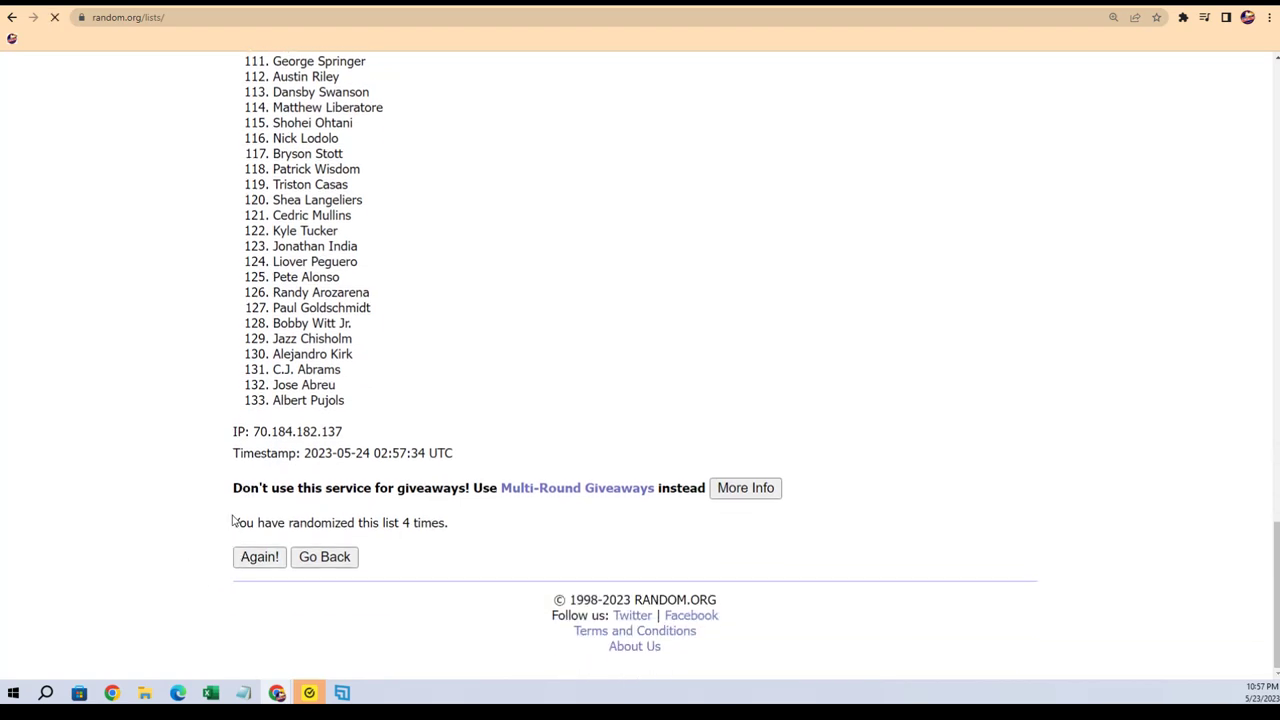
{"action": "scroll", "coordinate": [240, 577], "scroll_direction": "down", "scroll_amount": 15}
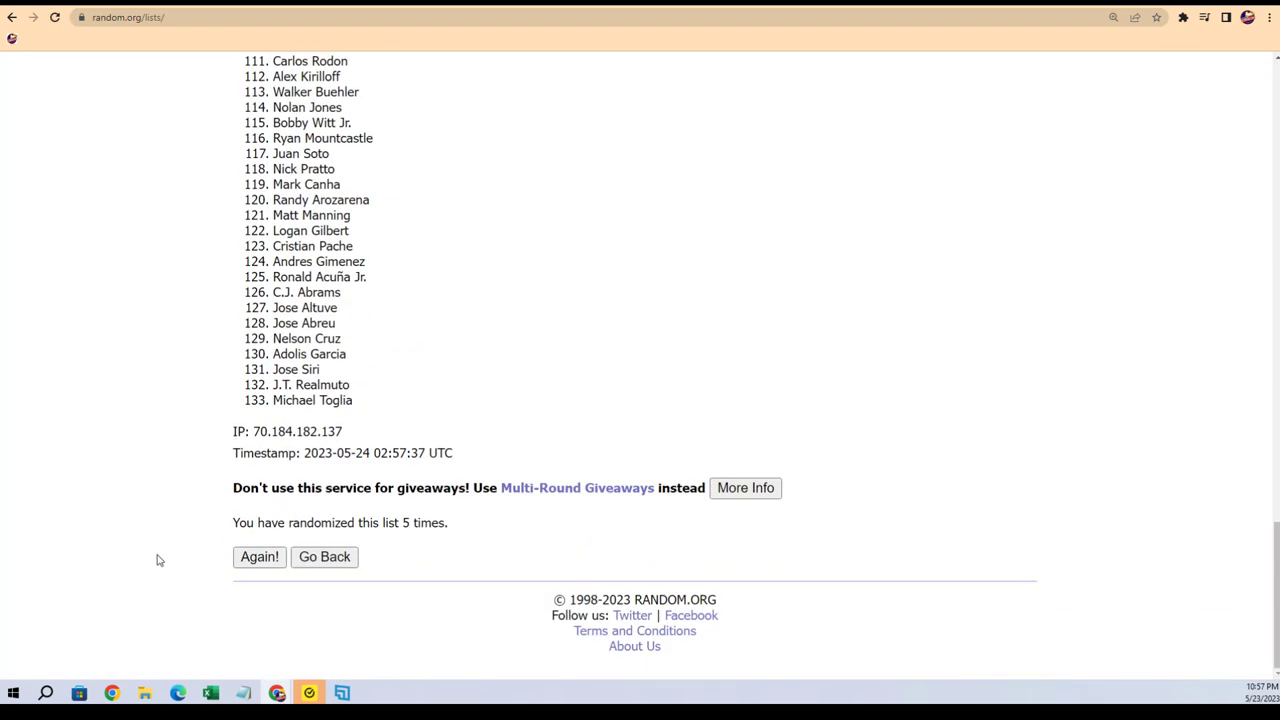
{"action": "scroll", "coordinate": [342, 541], "scroll_direction": "down", "scroll_amount": 15}
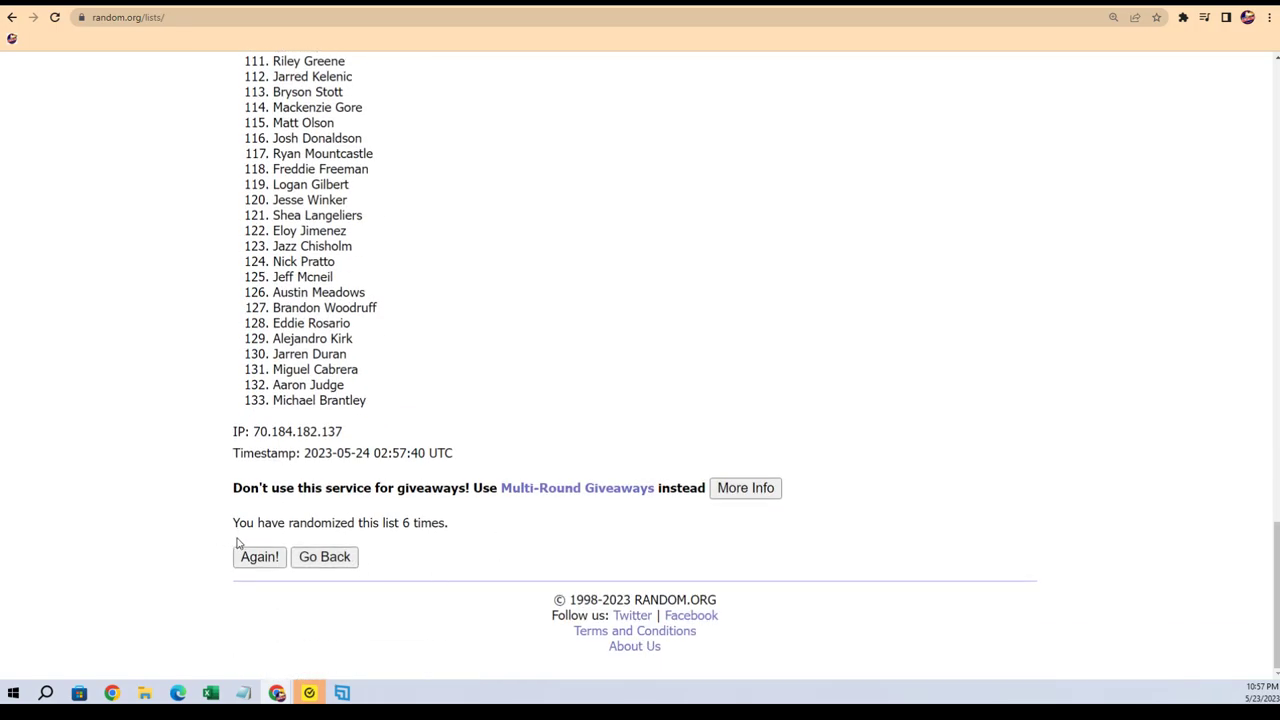
{"action": "scroll", "coordinate": [577, 391], "scroll_direction": "down", "scroll_amount": 2}
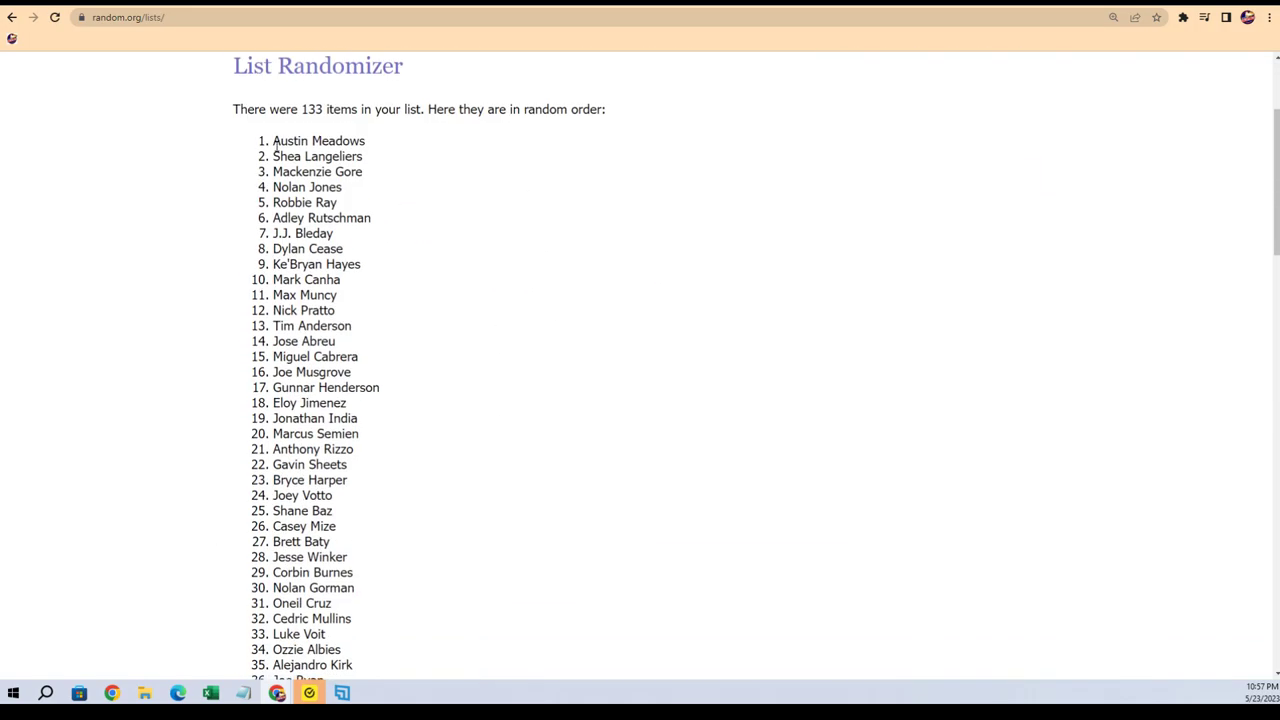
- Copy the shuffled 133-player list and switch back to the Excel owner sheet
{"action": "mouse_move", "coordinate": [273, 141]}
{"action": "left_mouse_down"}
{"action": "mouse_move", "coordinate": [405, 361]}
{"action": "mouse_move", "coordinate": [395, 690]}
{"action": "mouse_move", "coordinate": [345, 376]}
{"action": "mouse_move", "coordinate": [365, 378]}
{"action": "mouse_move", "coordinate": [364, 401]}
{"action": "left_mouse_up"}
{"action": "right_click", "coordinate": [328, 358]}
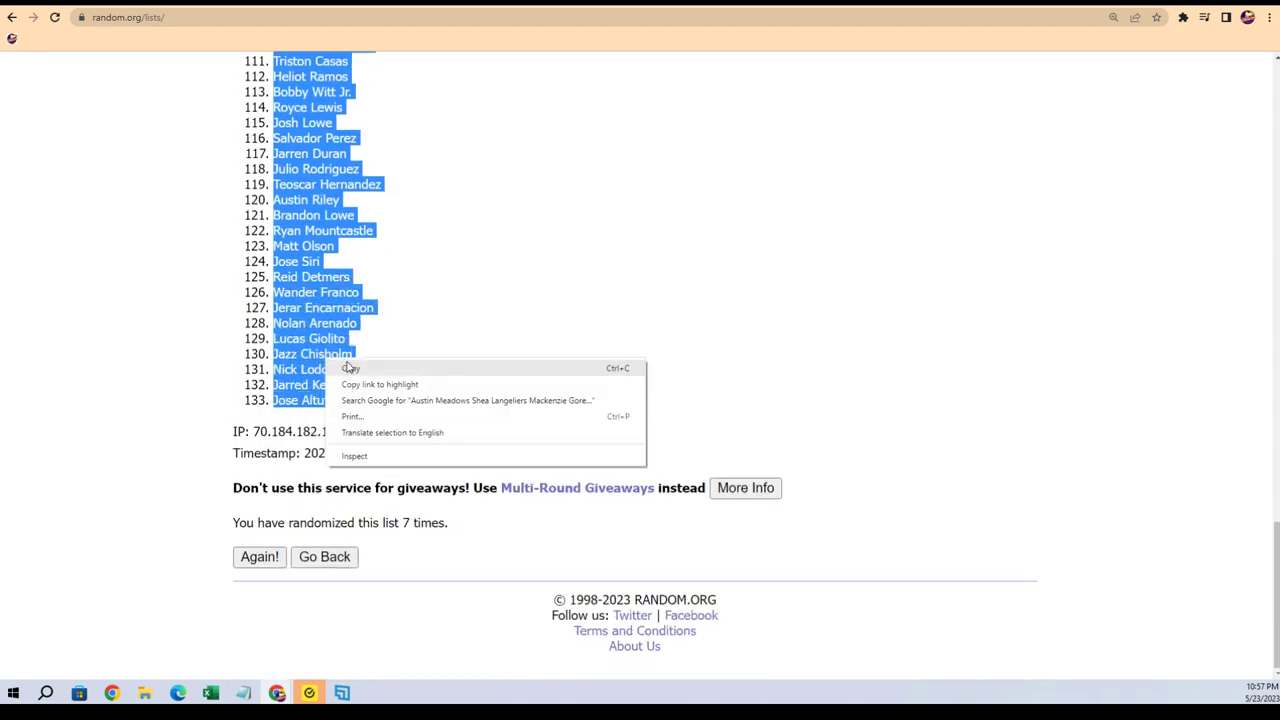
{"action": "left_click", "coordinate": [350, 366]}
{"action": "scroll", "coordinate": [449, 566], "scroll_direction": "up", "scroll_amount": 13}
{"action": "scroll", "coordinate": [441, 513], "scroll_direction": "up", "scroll_amount": 6}
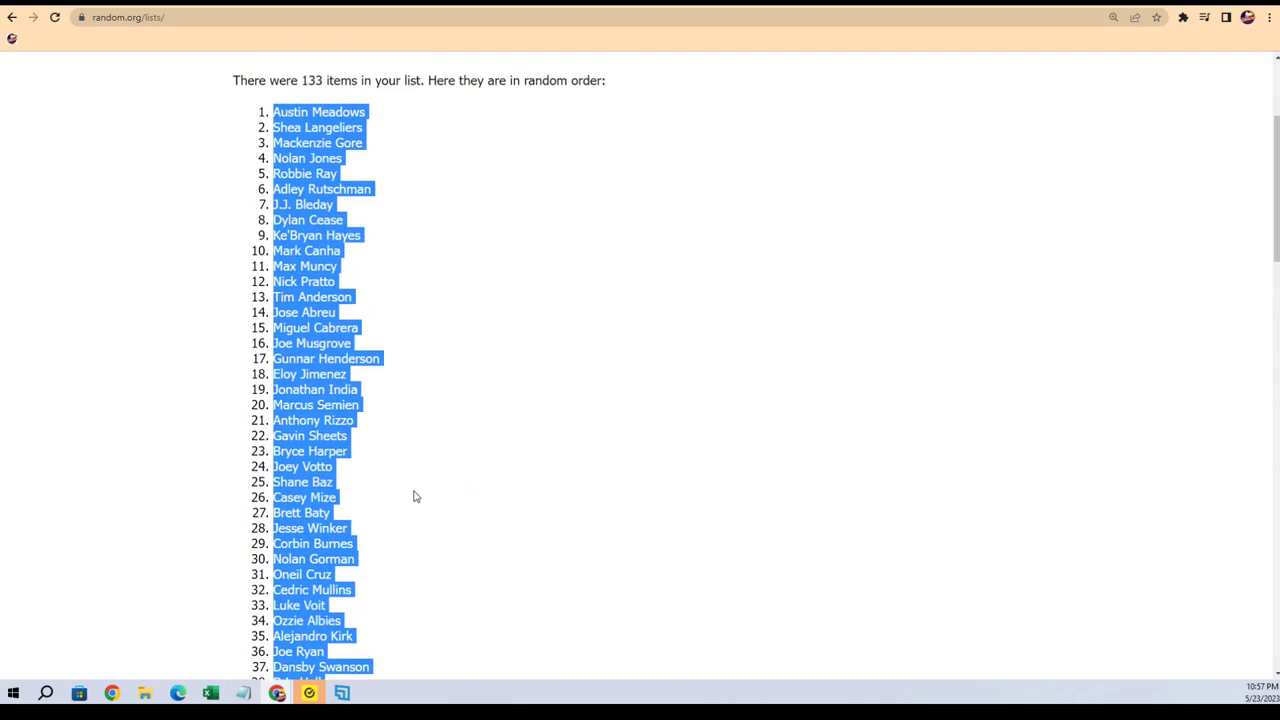
{"action": "scroll", "coordinate": [414, 491], "scroll_direction": "down", "scroll_amount": 1}
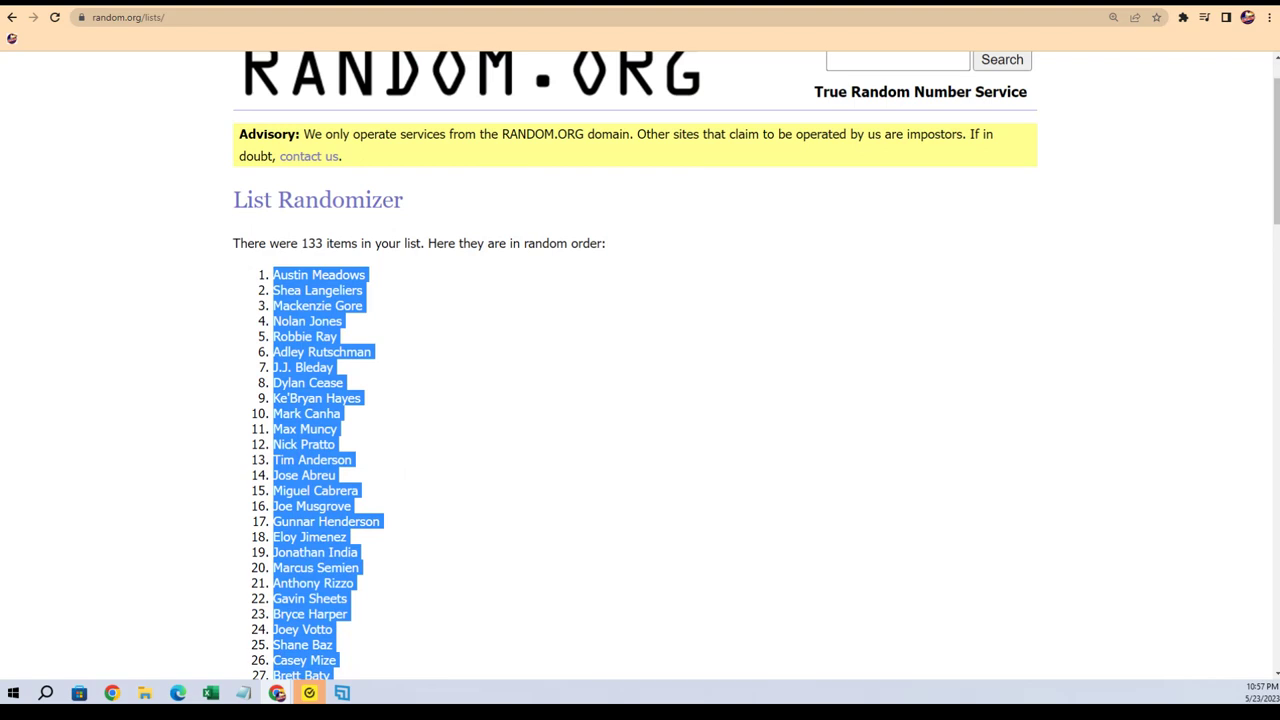
{"action": "key", "text": "alt+Tab"}
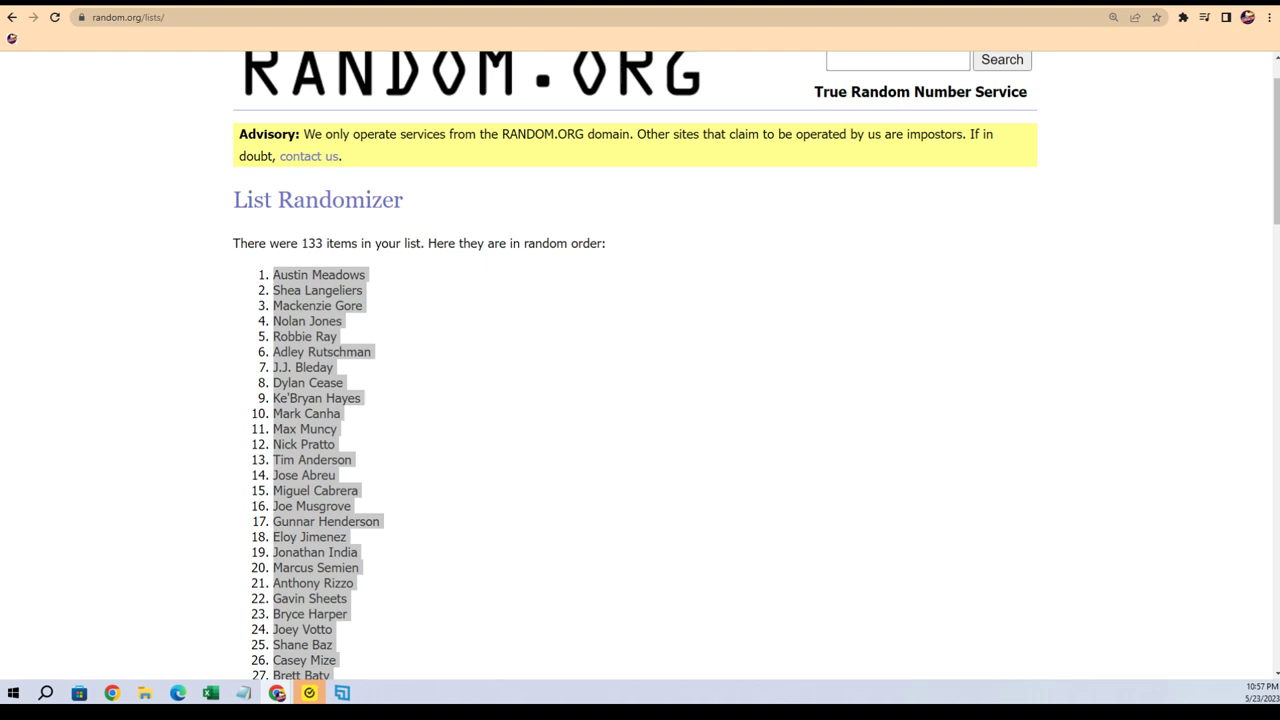
{"action": "key", "text": "alt+Tab"}
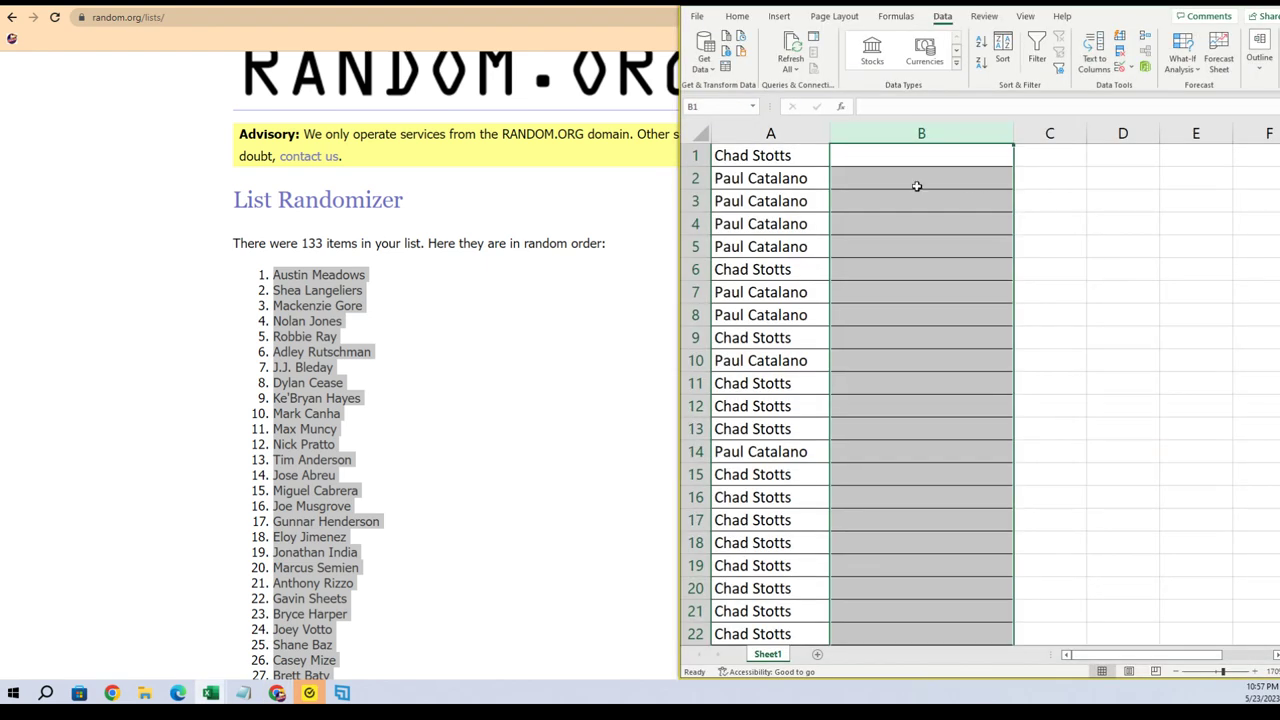
- Paste the shuffled player names into cell B1 as plain Text
{"action": "left_click", "coordinate": [858, 157]}
{"action": "right_click", "coordinate": [857, 156]}
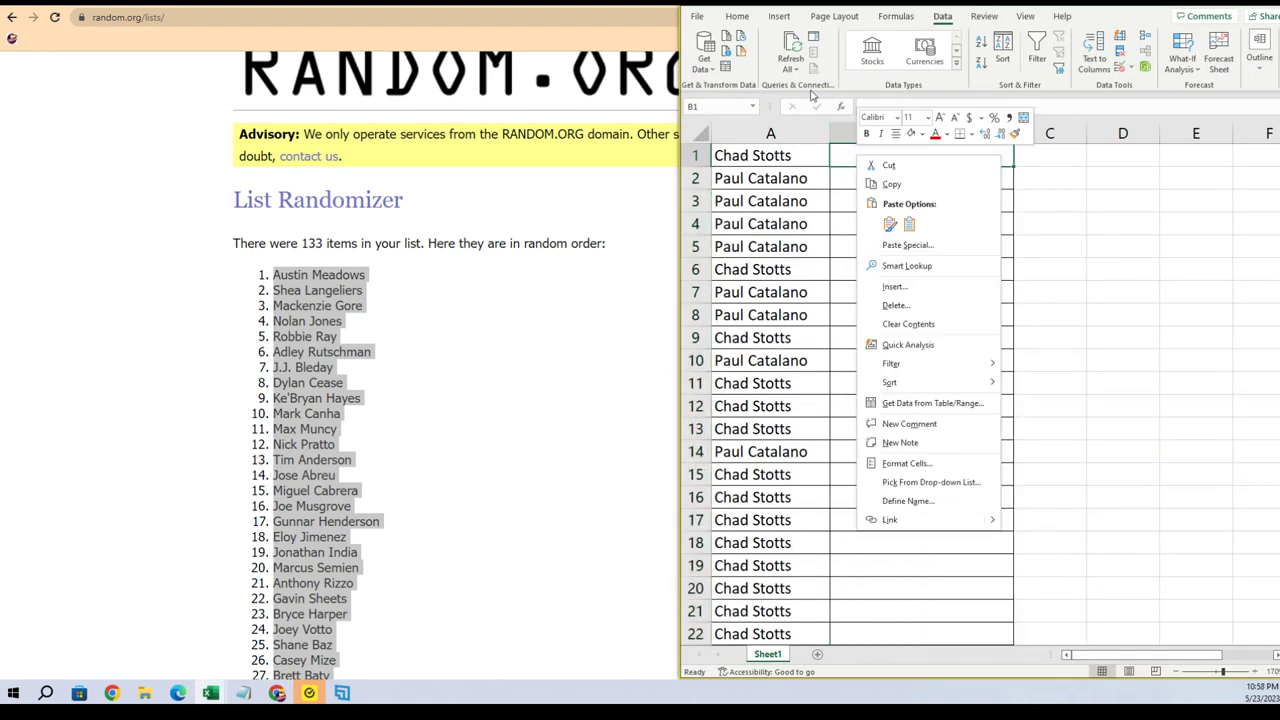
{"action": "left_click", "coordinate": [922, 245]}
{"action": "left_click", "coordinate": [822, 172]}
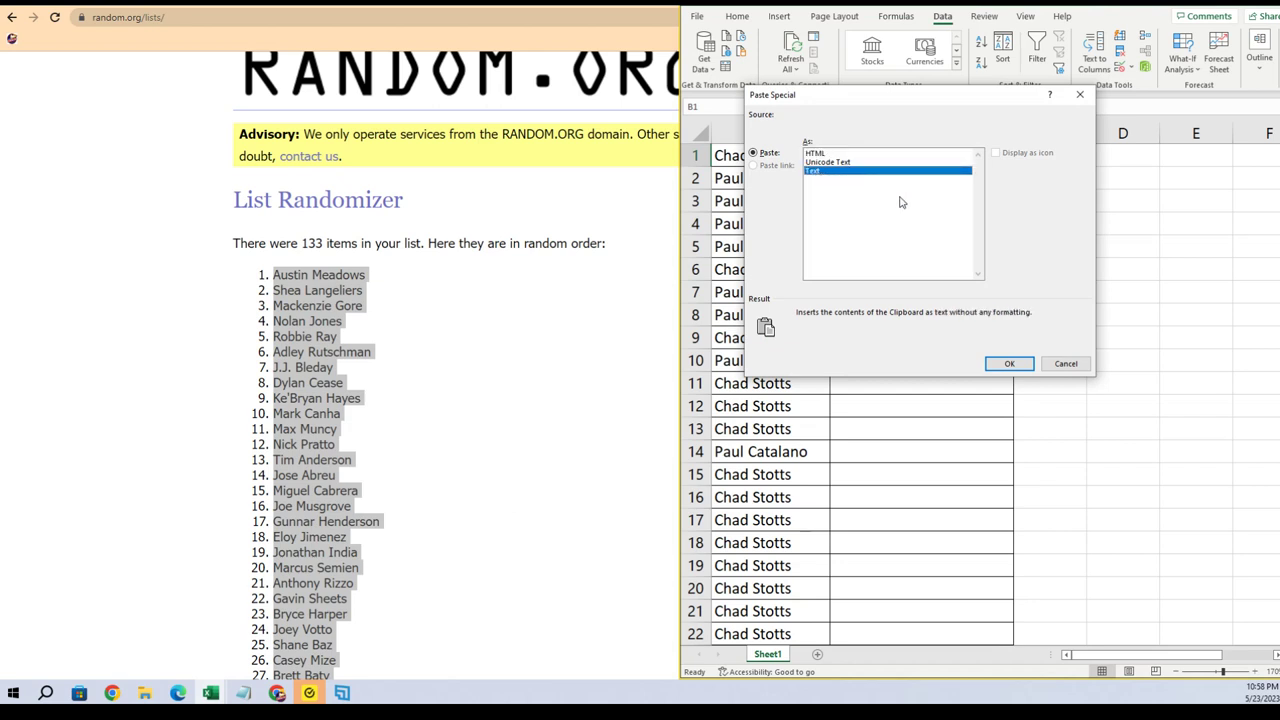
{"action": "left_click", "coordinate": [1007, 363]}
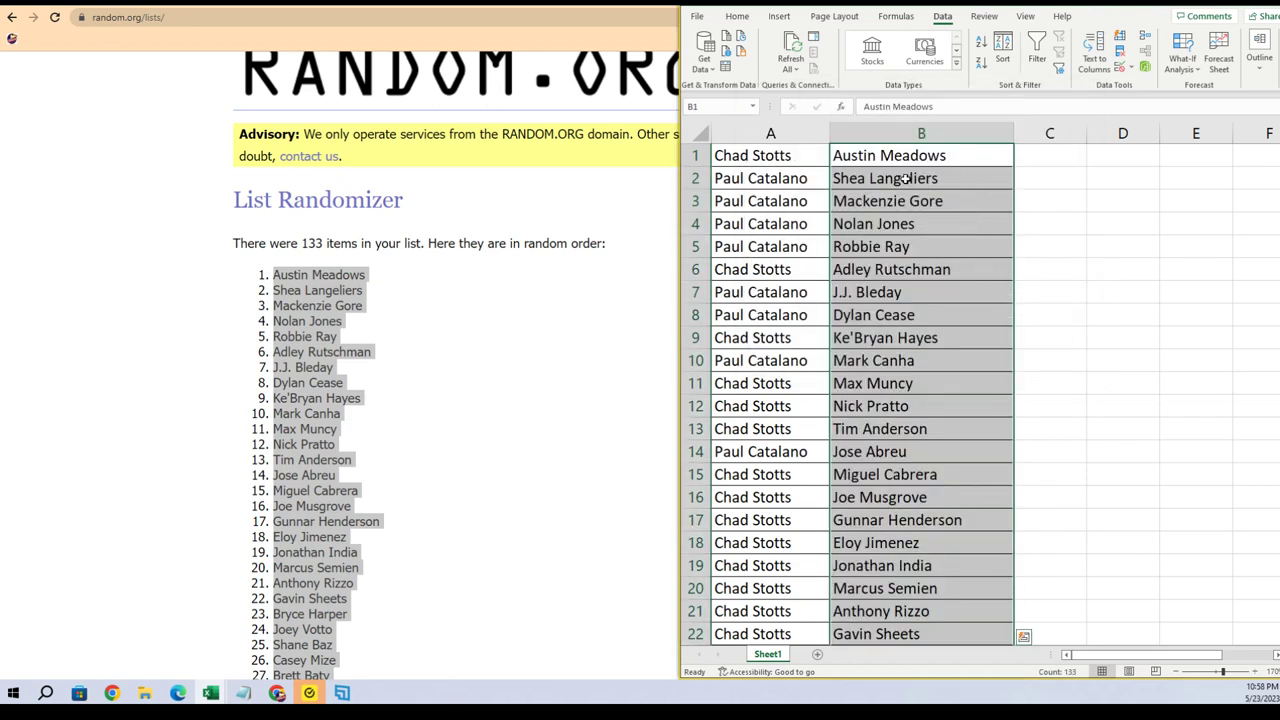
{"action": "left_click", "coordinate": [935, 269]}
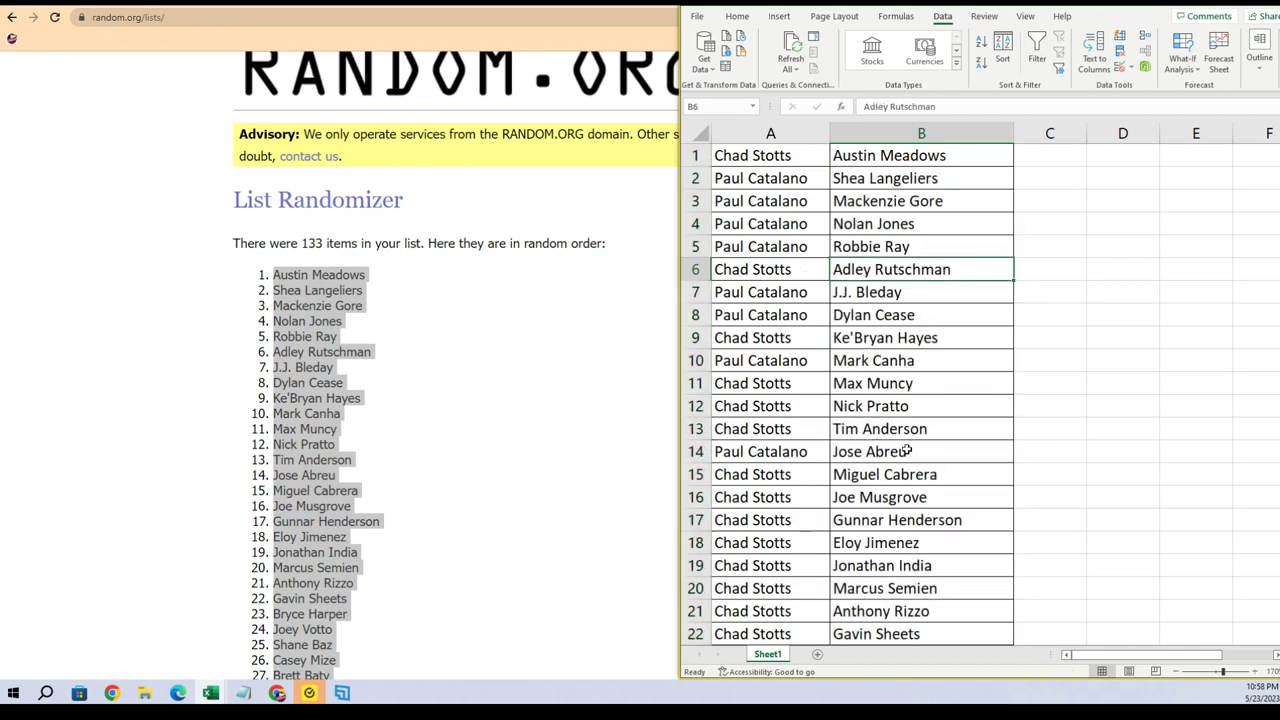
{"action": "scroll", "coordinate": [905, 451], "scroll_direction": "down", "scroll_amount": 3}
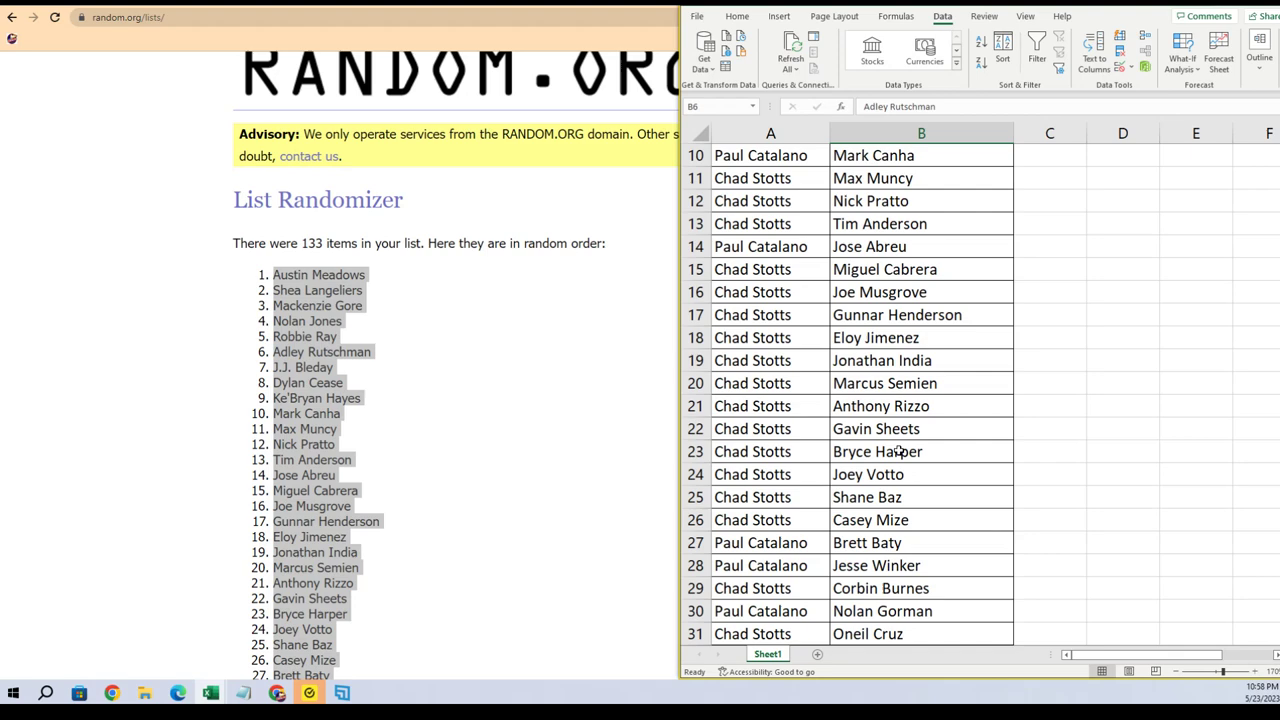
{"action": "scroll", "coordinate": [899, 451], "scroll_direction": "down", "scroll_amount": 2}
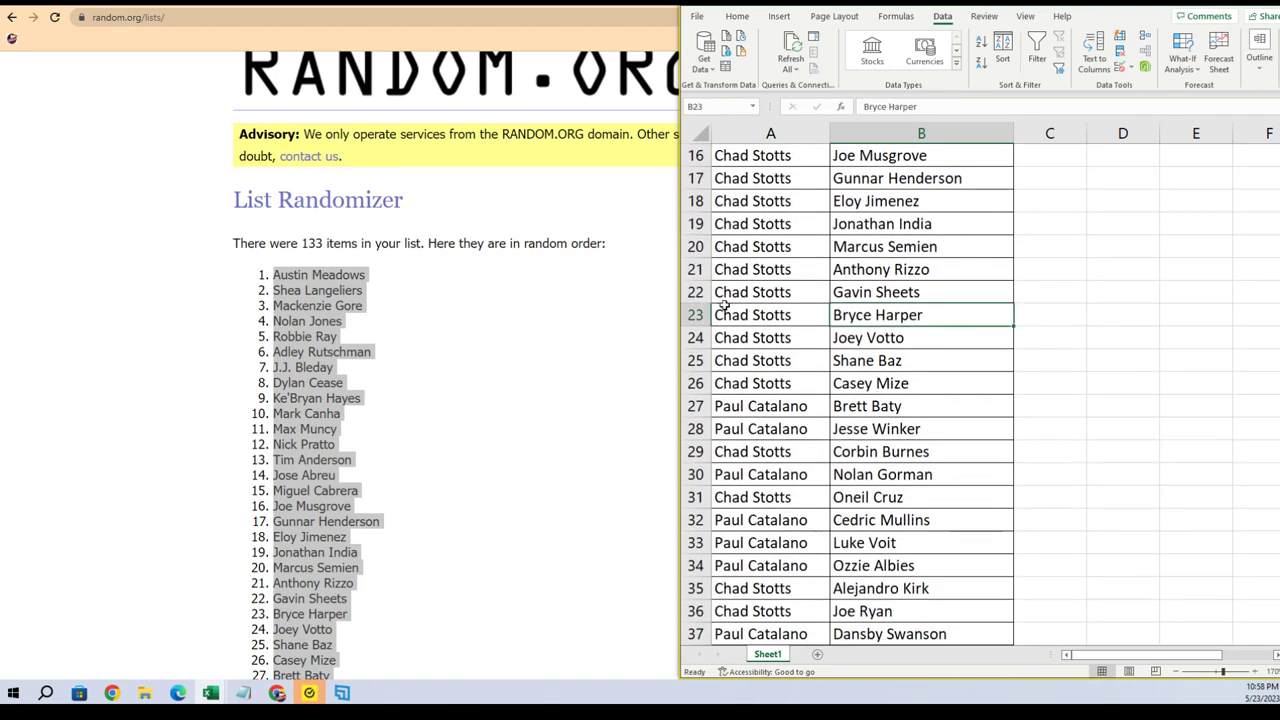
{"action": "scroll", "coordinate": [954, 429], "scroll_direction": "down", "scroll_amount": 3}
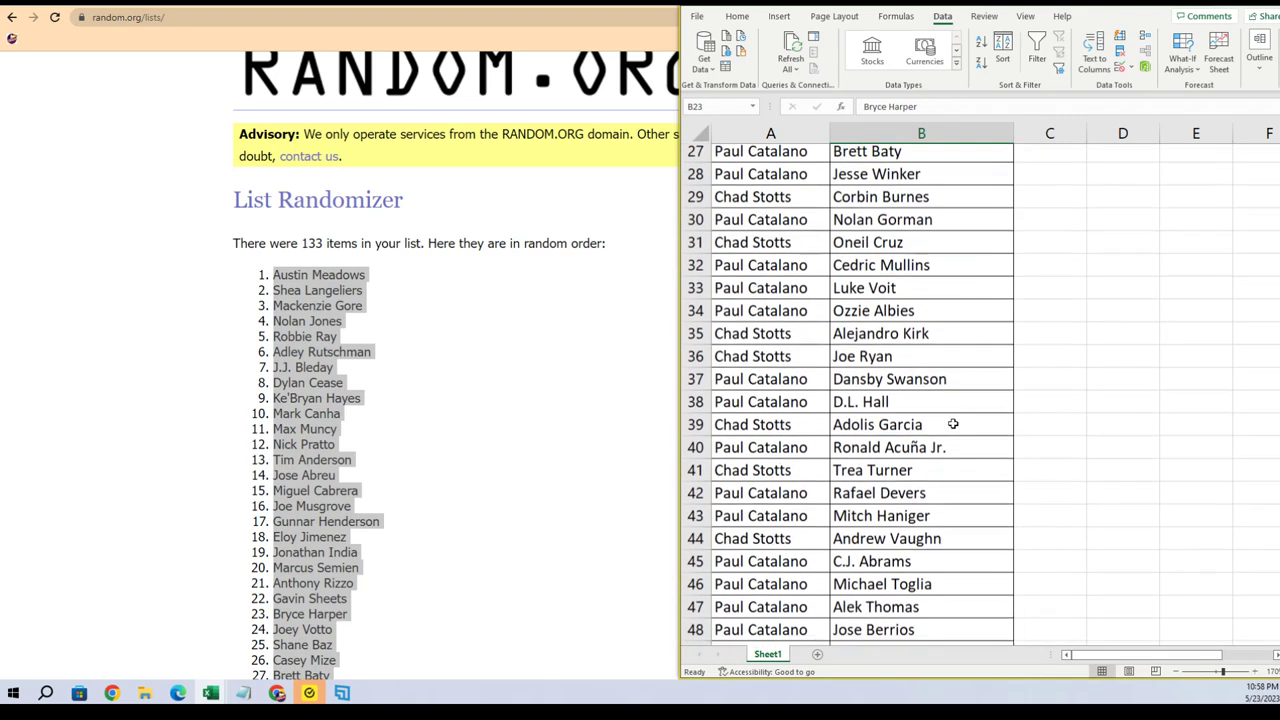
{"action": "scroll", "coordinate": [877, 176], "scroll_direction": "up", "scroll_amount": 1}
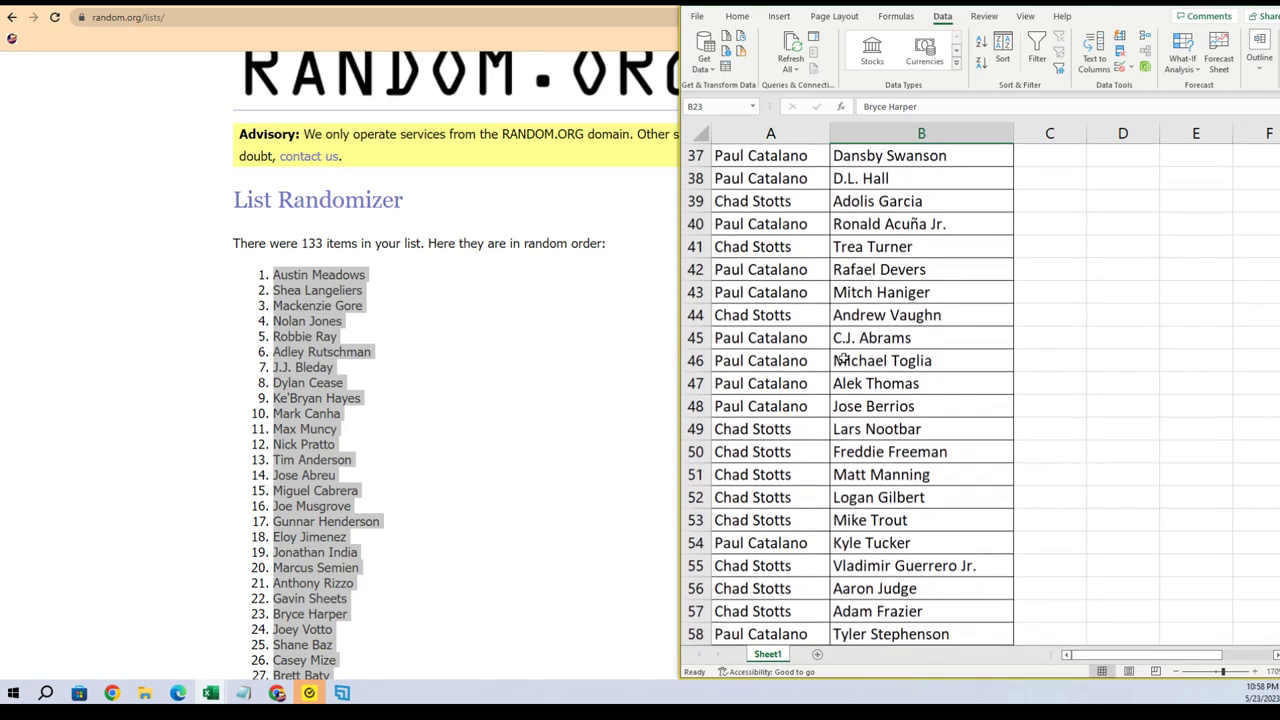
{"action": "scroll", "coordinate": [843, 358], "scroll_direction": "down", "scroll_amount": 5}
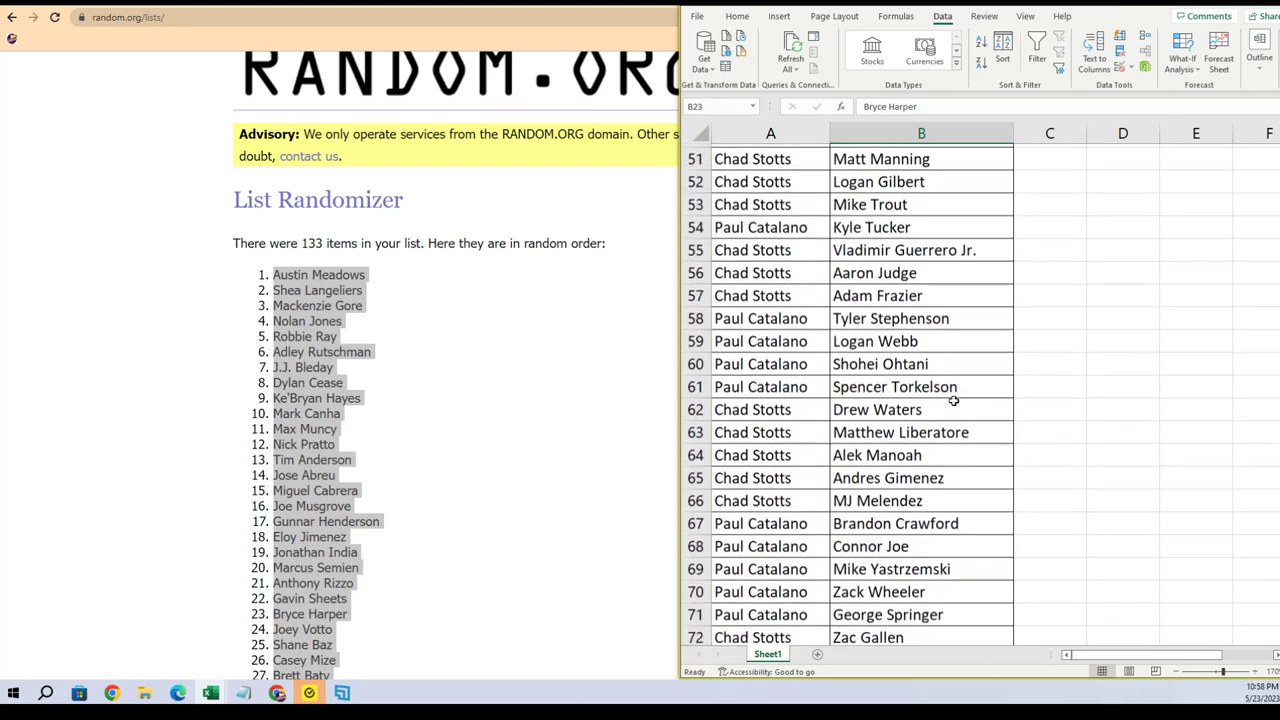
{"action": "scroll", "coordinate": [954, 400], "scroll_direction": "down", "scroll_amount": 2}
{"action": "scroll", "coordinate": [952, 401], "scroll_direction": "down", "scroll_amount": 4}
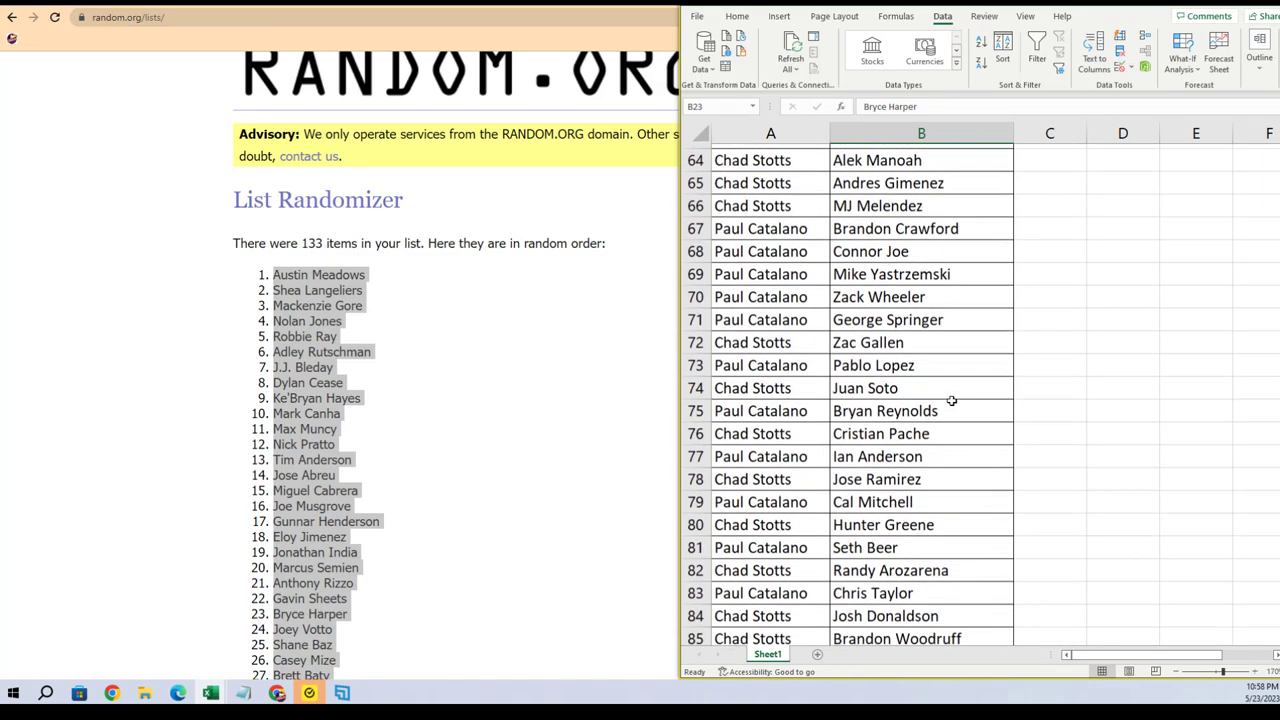
{"action": "scroll", "coordinate": [952, 401], "scroll_direction": "down", "scroll_amount": 5}
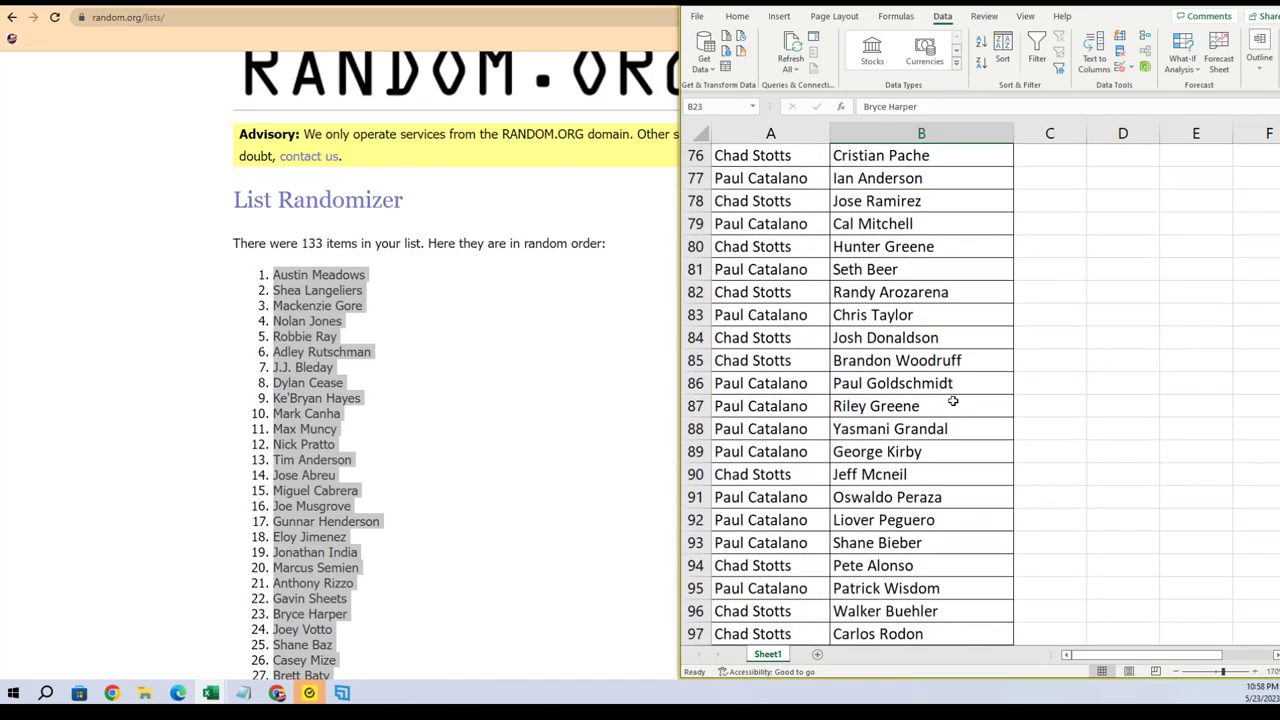
{"action": "scroll", "coordinate": [951, 401], "scroll_direction": "down", "scroll_amount": 4}
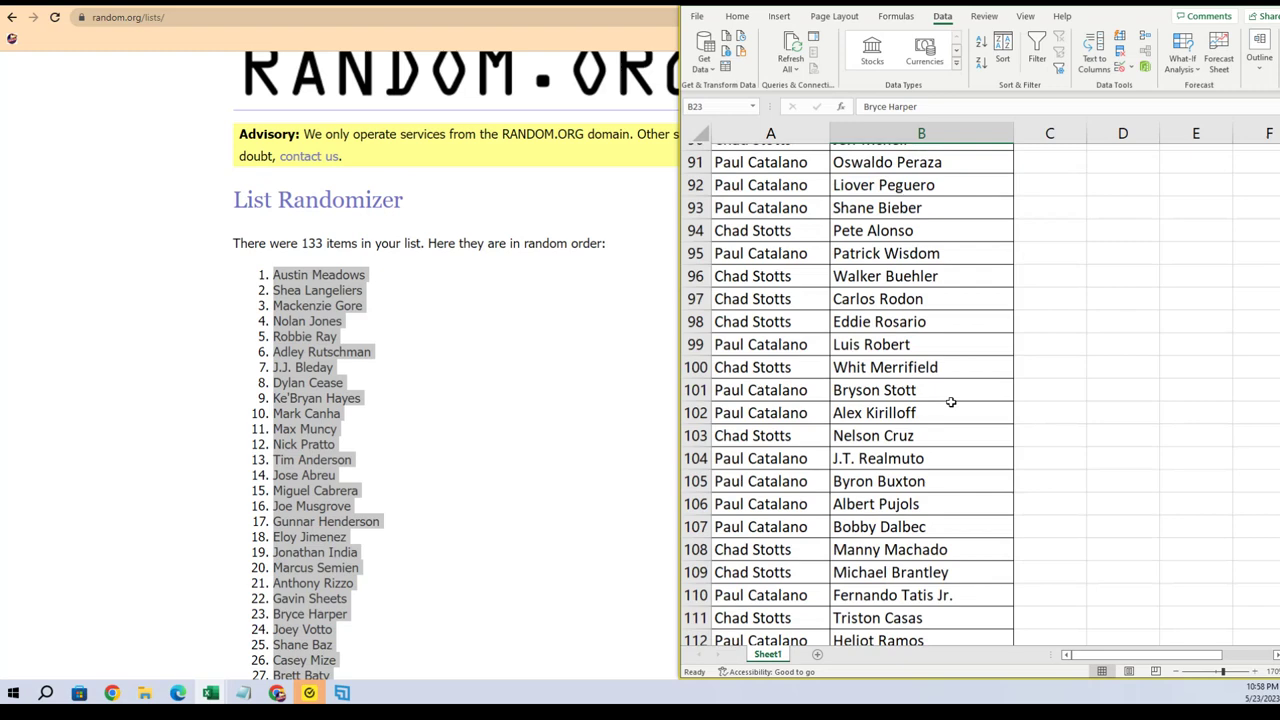
{"action": "scroll", "coordinate": [948, 403], "scroll_direction": "down", "scroll_amount": 2}
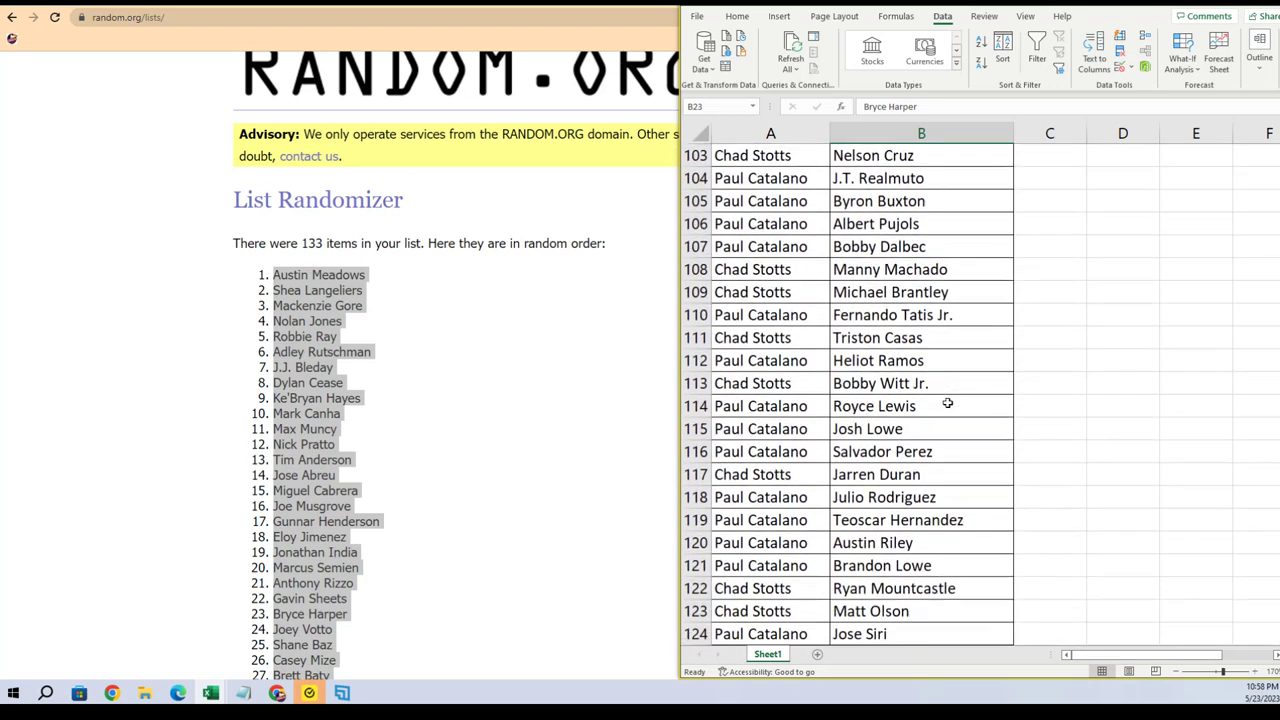
{"action": "scroll", "coordinate": [909, 303], "scroll_direction": "down", "scroll_amount": 3}
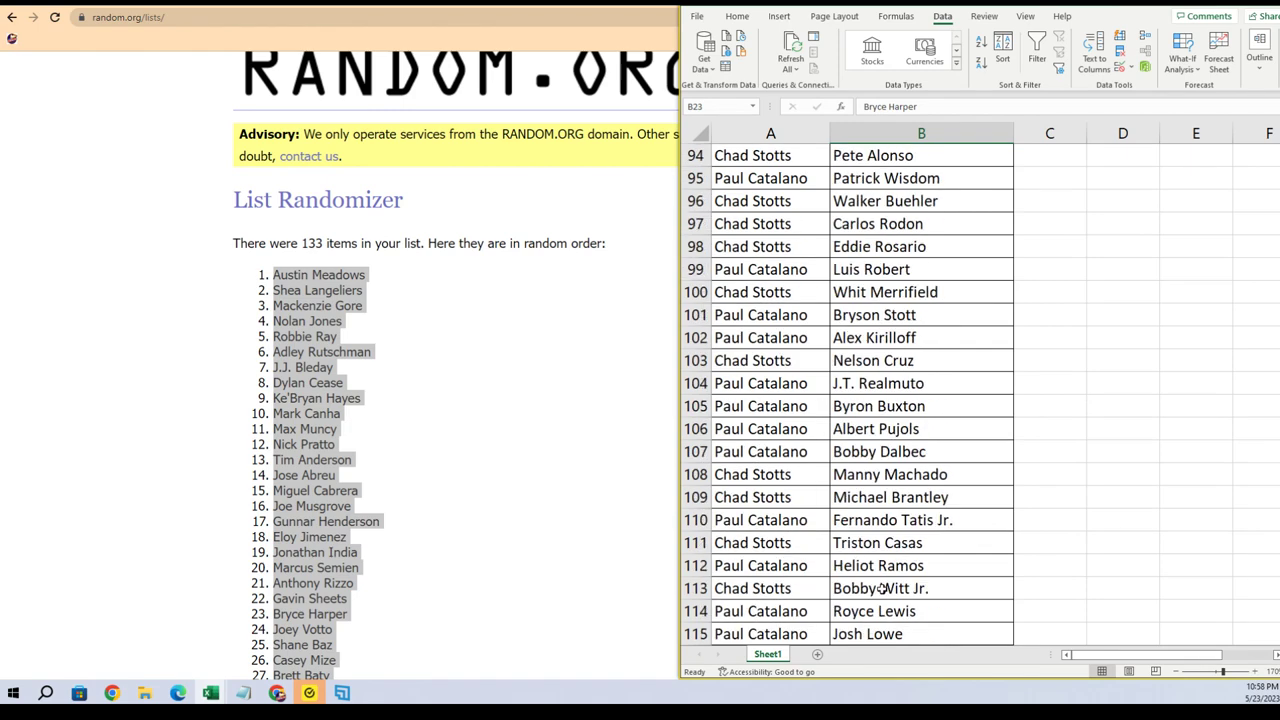
{"action": "scroll", "coordinate": [880, 588], "scroll_direction": "up", "scroll_amount": 20}
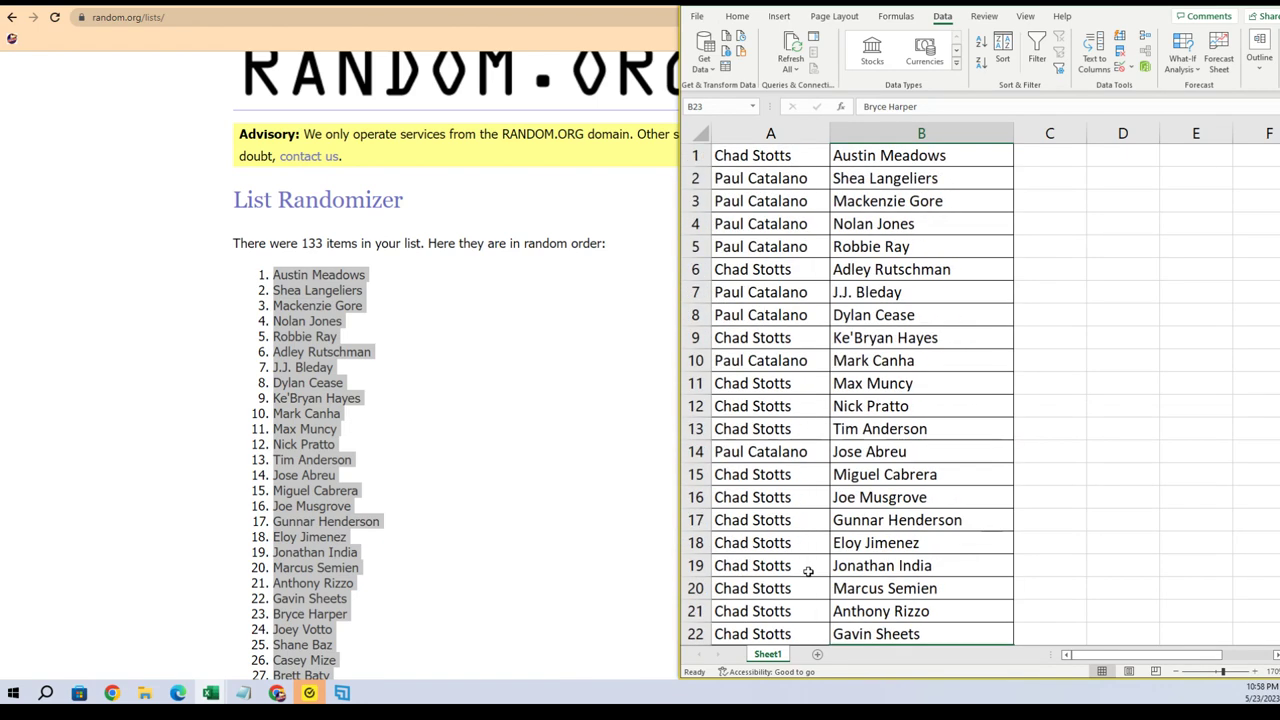